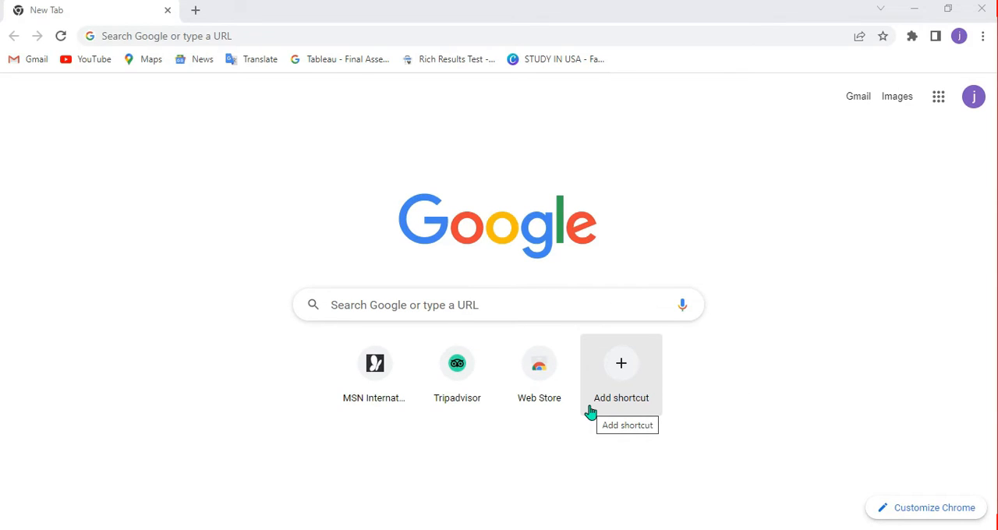
Search Google for "claim listing on trip advisor".
{"action": "left_click", "coordinate": [339, 308]}
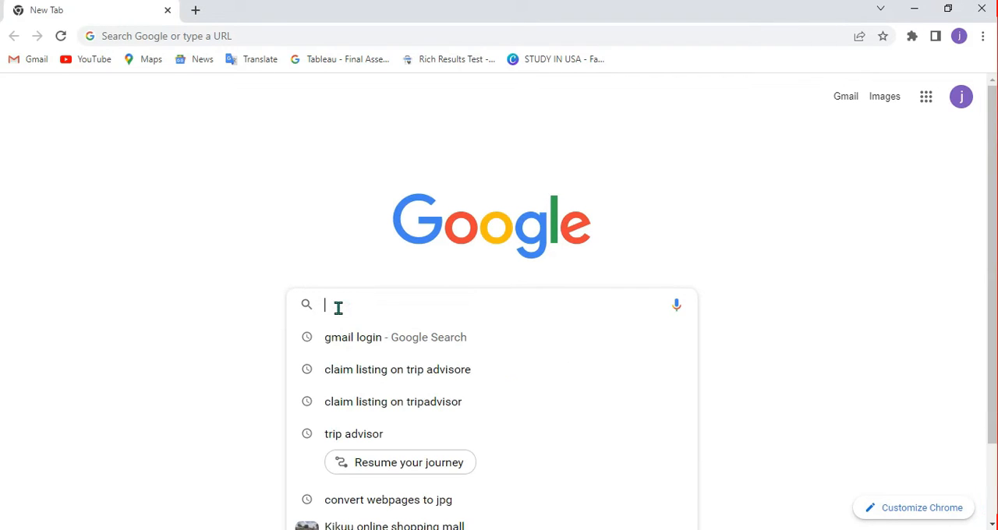
{"action": "type", "text": "get"}
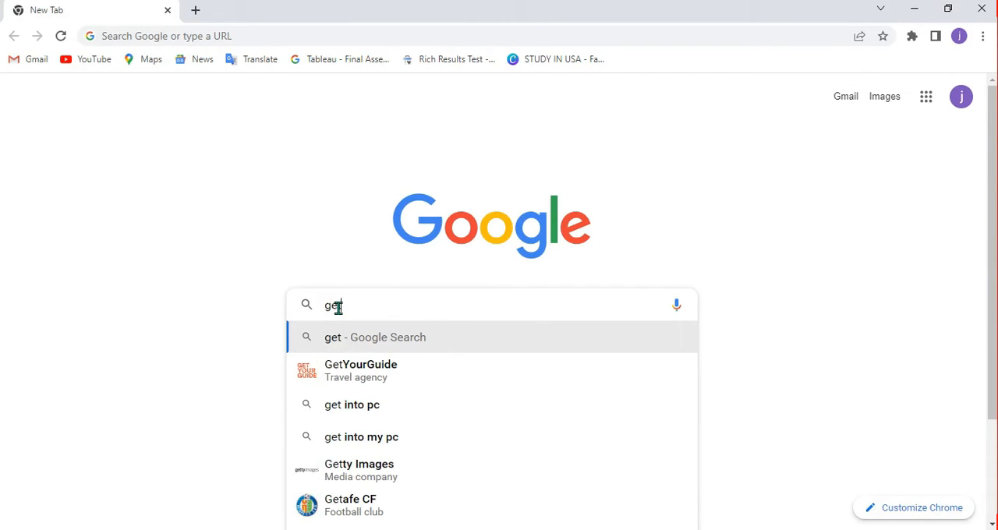
{"action": "key", "text": "BackSpace"}
{"action": "key", "text": "BackSpace"}
{"action": "key", "text": "BackSpace"}
{"action": "type", "text": "clai"}
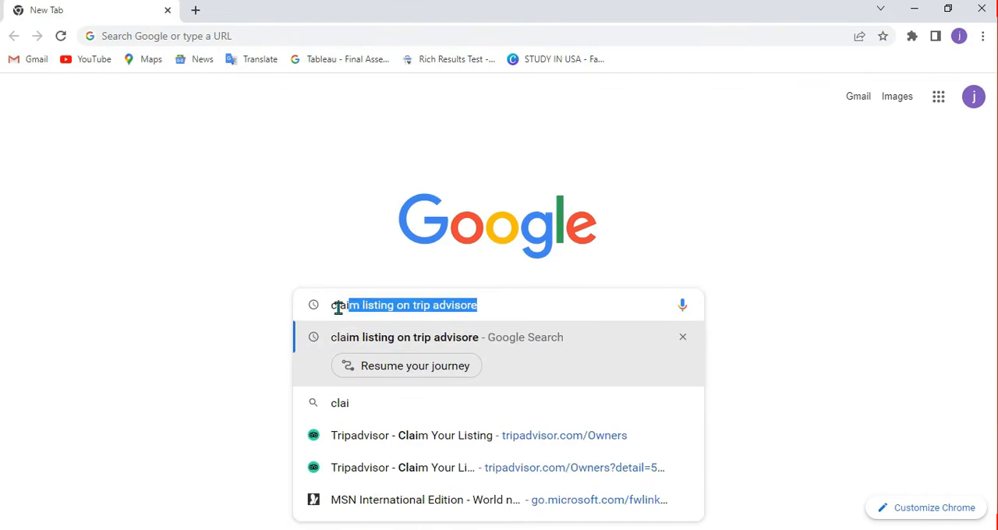
{"action": "type", "text": "m listing"}
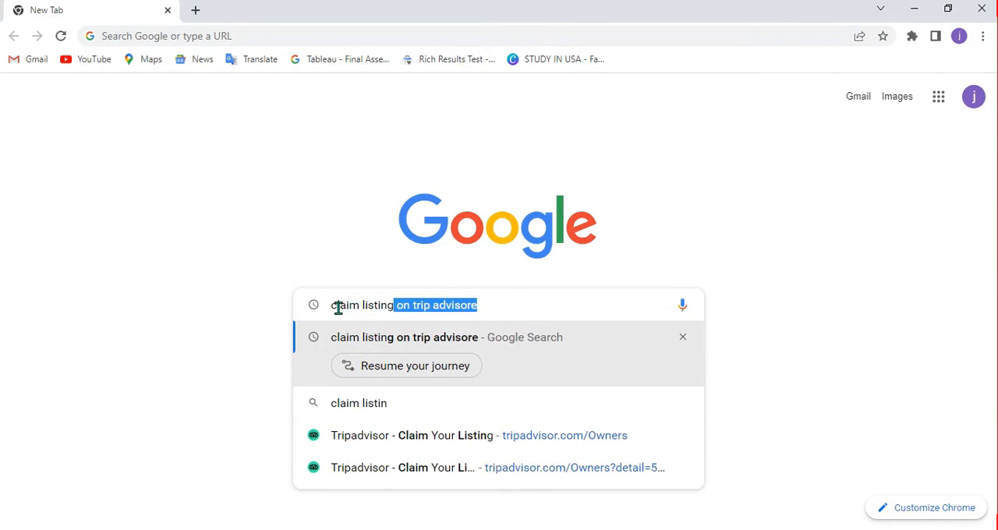
{"action": "type", "text": " om tr"}
{"action": "key", "text": "BackSpace"}
{"action": "key", "text": "BackSpace"}
{"action": "key", "text": "BackSpace"}
{"action": "key", "text": "BackSpace"}
{"action": "type", "text": "n tip"}
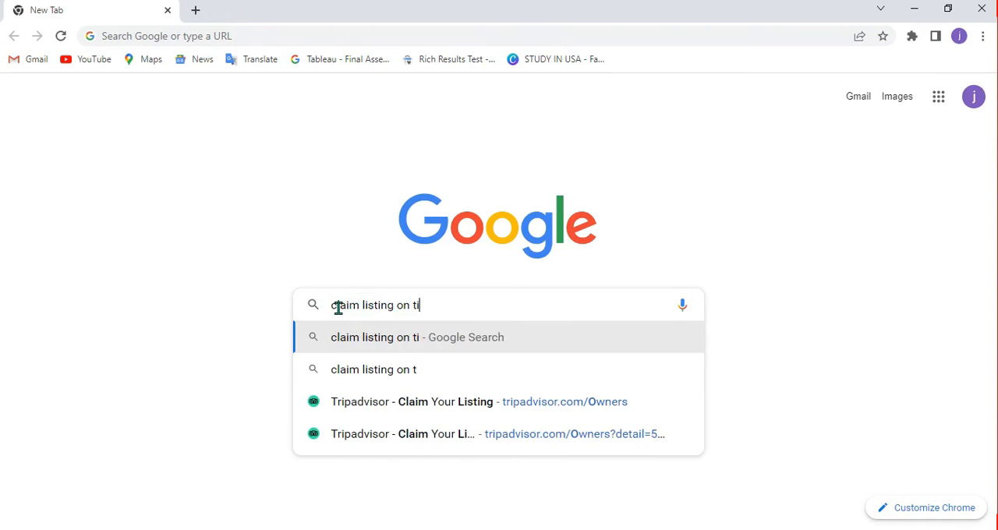
{"action": "key", "text": "BackSpace"}
{"action": "key", "text": "BackSpace"}
{"action": "type", "text": "rp"}
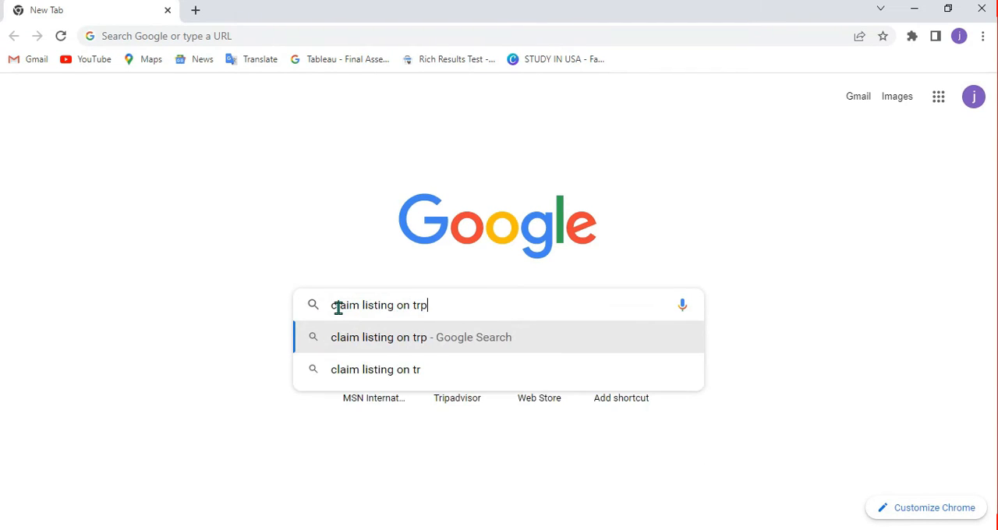
{"action": "key", "text": "BackSpace"}
{"action": "type", "text": "i"}
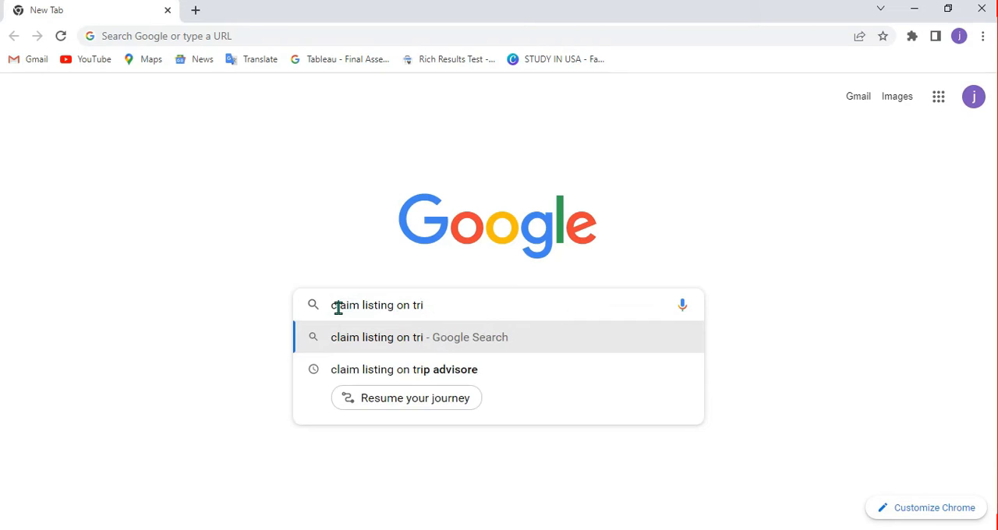
{"action": "type", "text": "p advisor"}
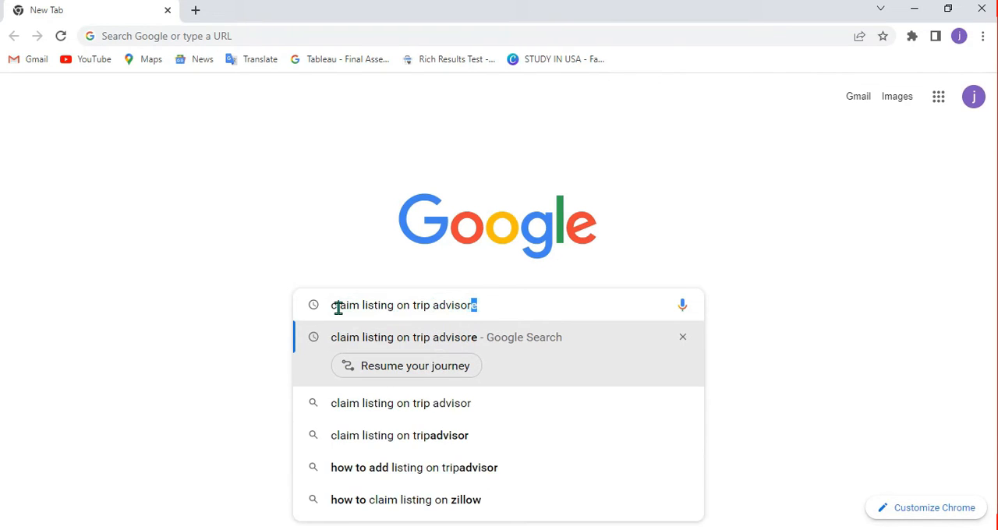
{"action": "key", "text": "Delete"}
{"action": "key", "text": "Return"}
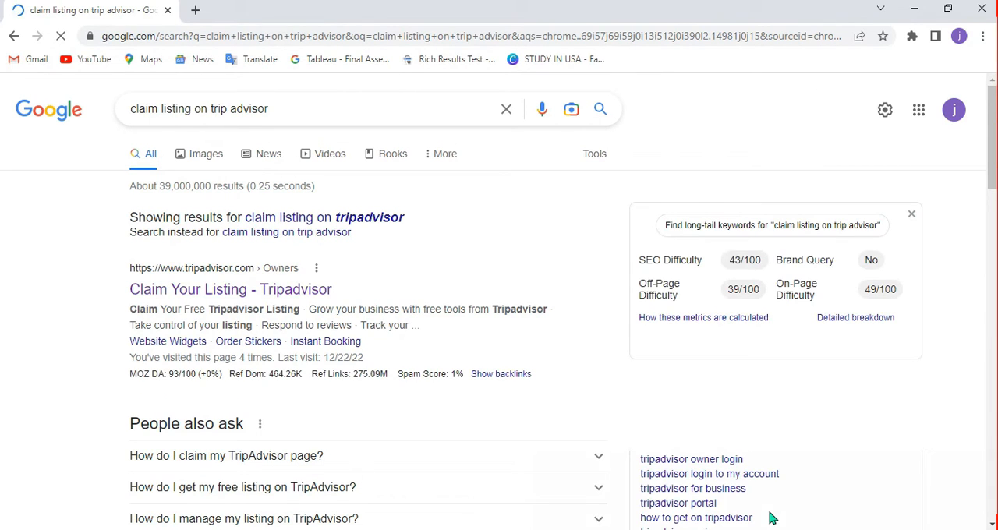
Open the "Claim Your Listing - Tripadvisor" search result.
{"action": "left_click_drag", "start_coordinate": [515, 389], "coordinate": [331, 293]}
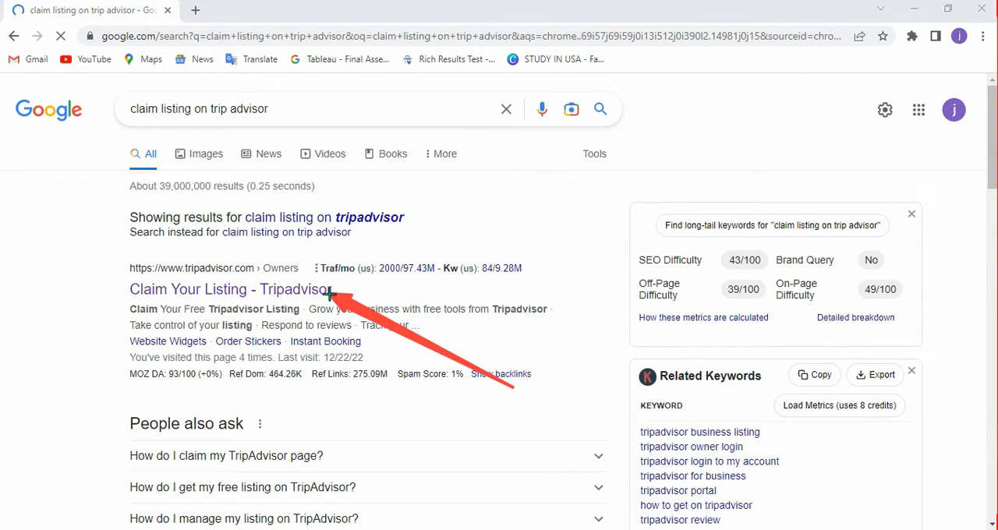
{"action": "left_click", "coordinate": [549, 516]}
{"action": "left_click", "coordinate": [241, 286]}
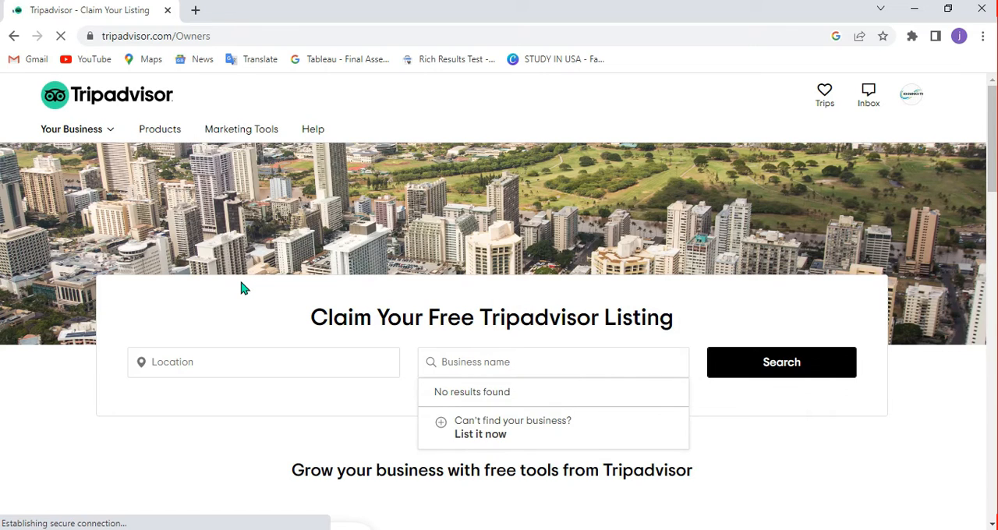
{"action": "left_click_drag", "start_coordinate": [994, 112], "coordinate": [994, 150]}
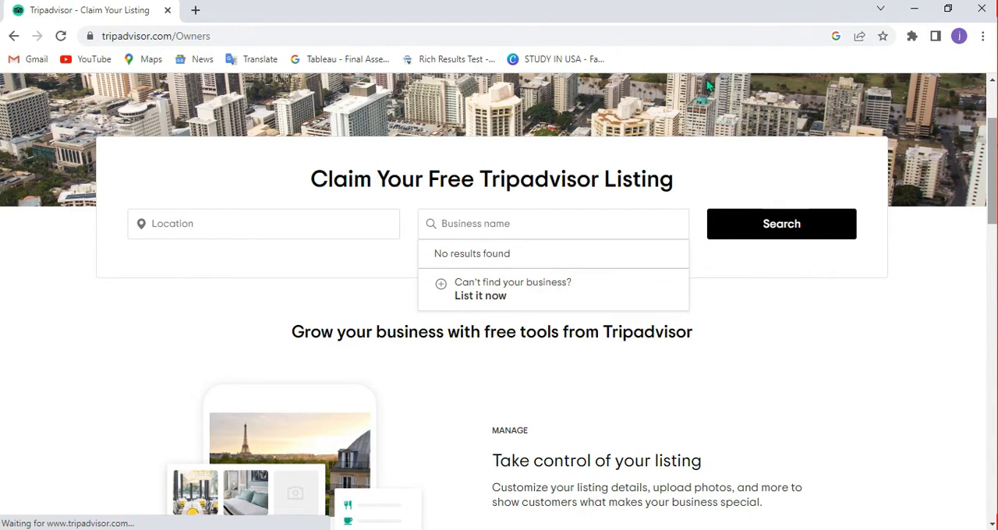
{"action": "left_click", "coordinate": [211, 224]}
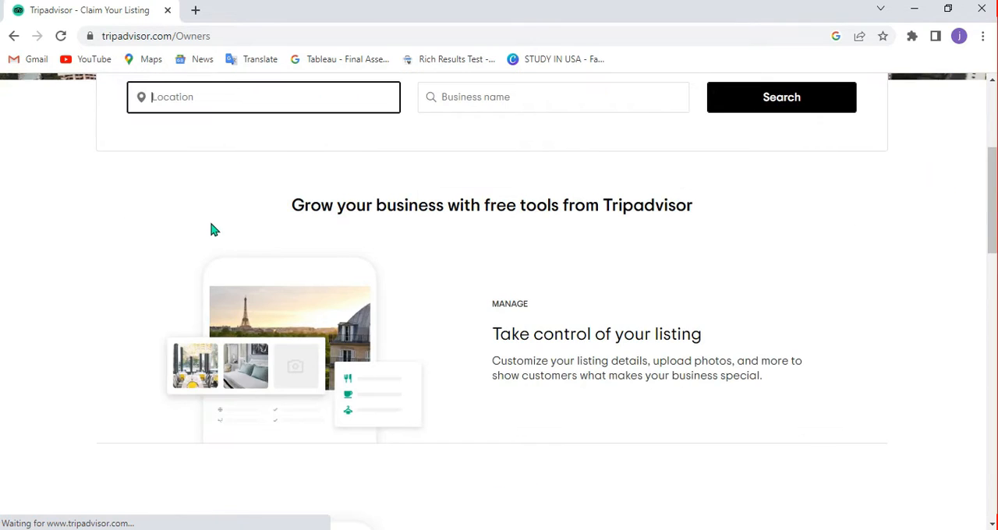
{"action": "type", "text": "Usa"}
{"action": "key", "text": "BackSpace"}
{"action": "key", "text": "BackSpace"}
{"action": "type", "text": "SA"}
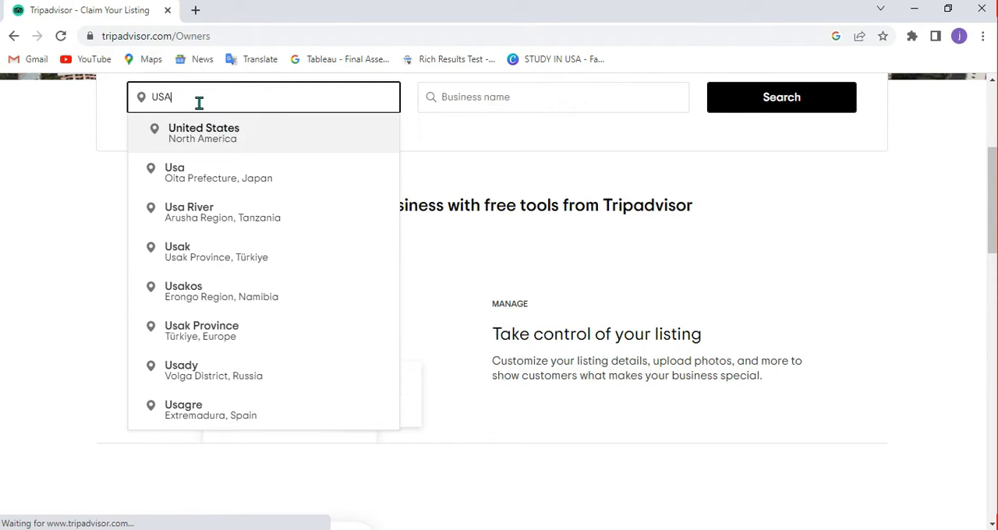
{"action": "type", "text": "CLA"}
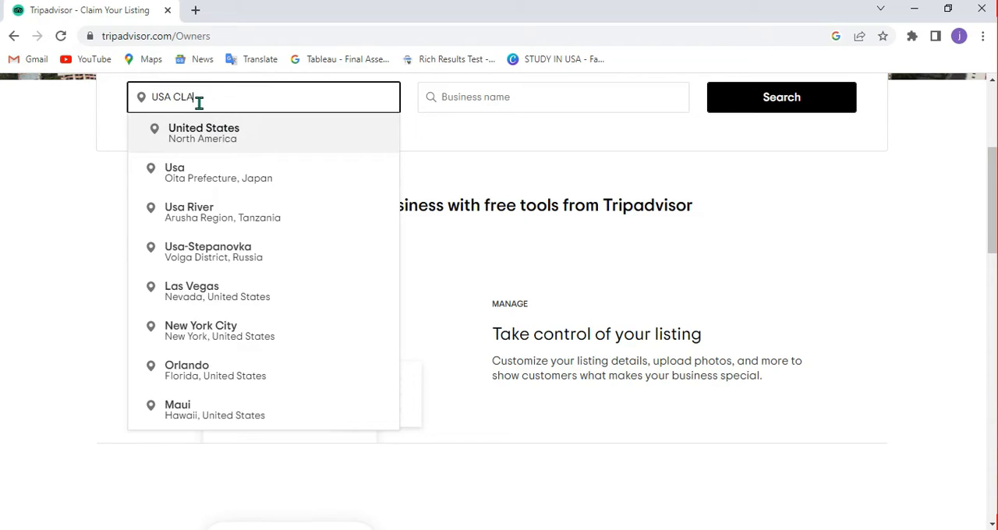
{"action": "key", "text": "BackSpace"}
{"action": "type", "text": "AL"}
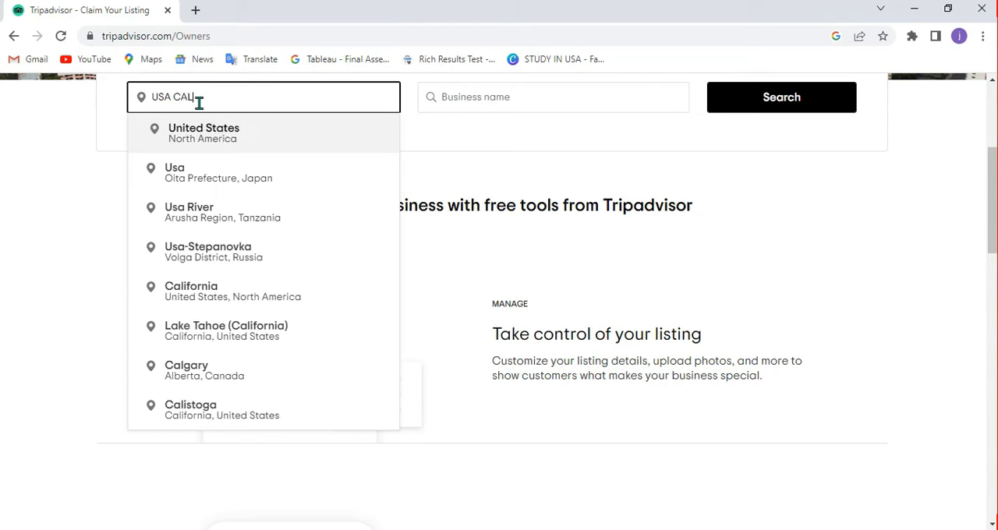
{"action": "type", "text": "FRO"}
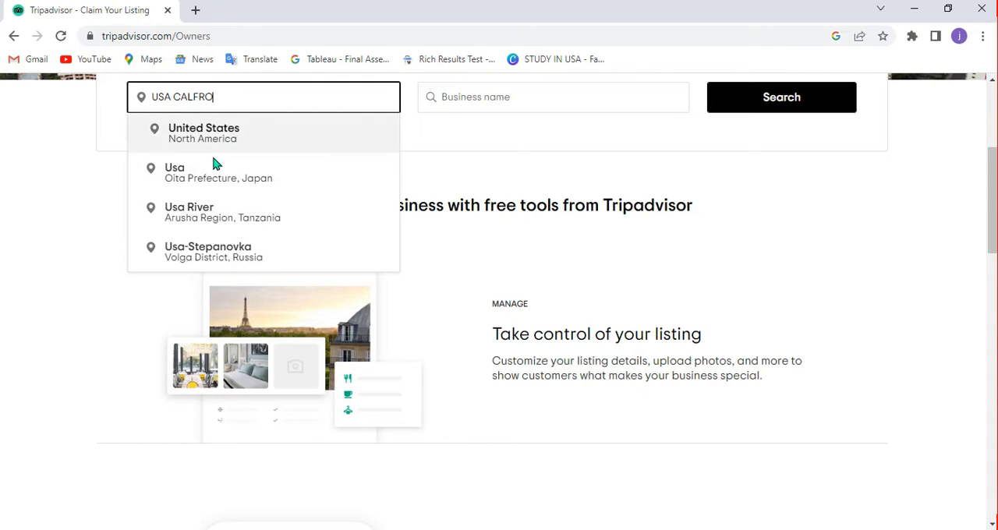
{"action": "key", "text": "BackSpace"}
{"action": "key", "text": "BackSpace"}
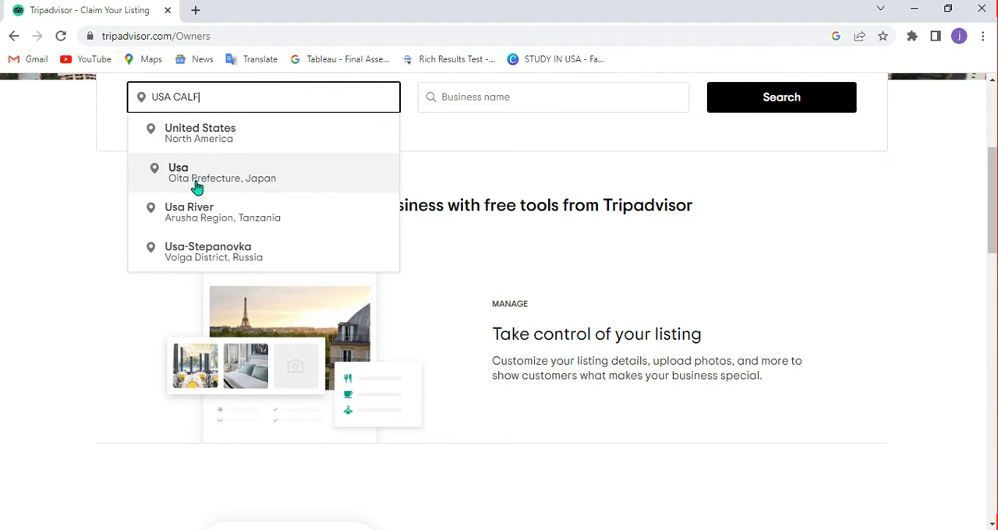
{"action": "type", "text": "ORNI"}
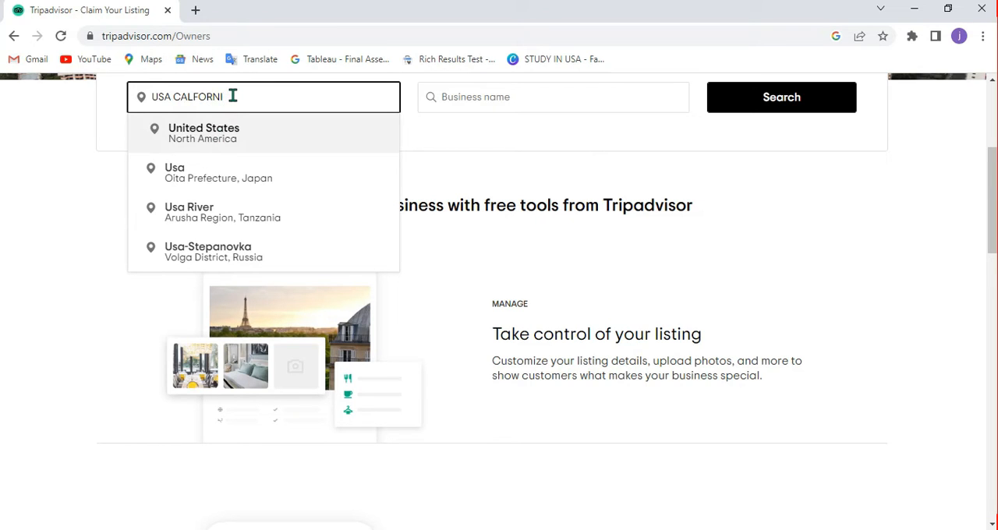
{"action": "key", "text": "BackSpace"}
{"action": "key", "text": "BackSpace"}
{"action": "key", "text": "BackSpace"}
{"action": "key", "text": "BackSpace"}
{"action": "key", "text": "BackSpace"}
{"action": "key", "text": "BackSpace"}
{"action": "key", "text": "BackSpace"}
{"action": "key", "text": "BackSpace"}
{"action": "key", "text": "BackSpace"}
{"action": "key", "text": "BackSpace"}
{"action": "key", "text": "BackSpace"}
Set the business location to California, United States, North America by picking it from the suggestions for "Cal".
{"action": "type", "text": "Cal"}
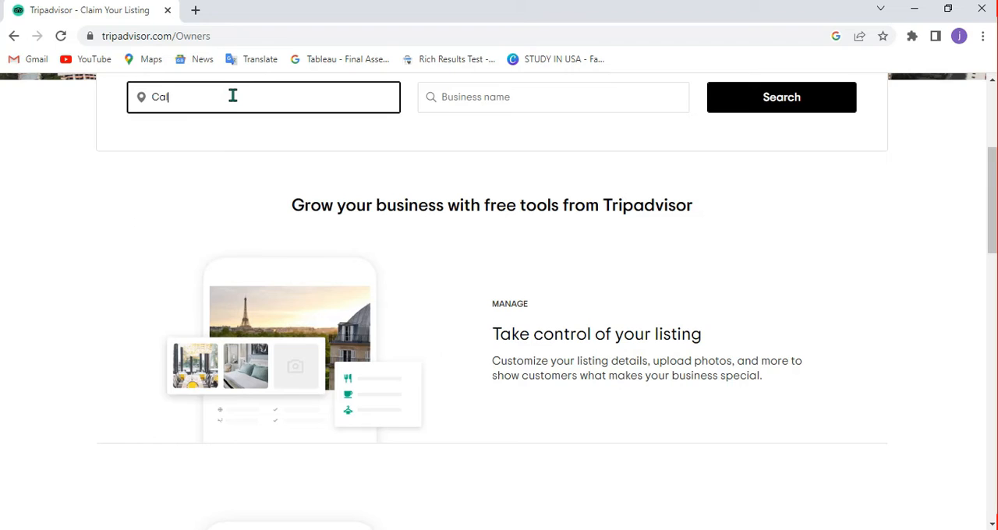
{"action": "key", "text": "BackSpace"}
{"action": "type", "text": "ar"}
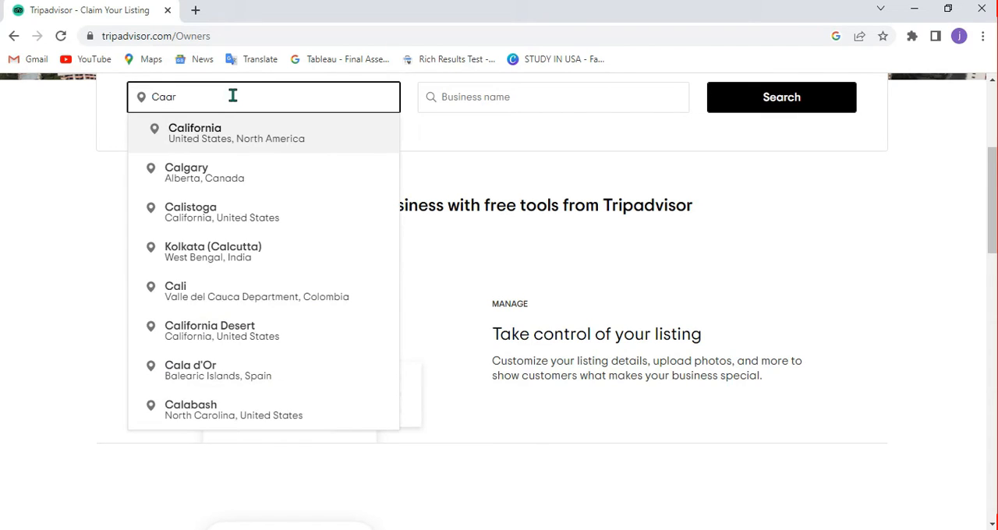
{"action": "key", "text": "BackSpace"}
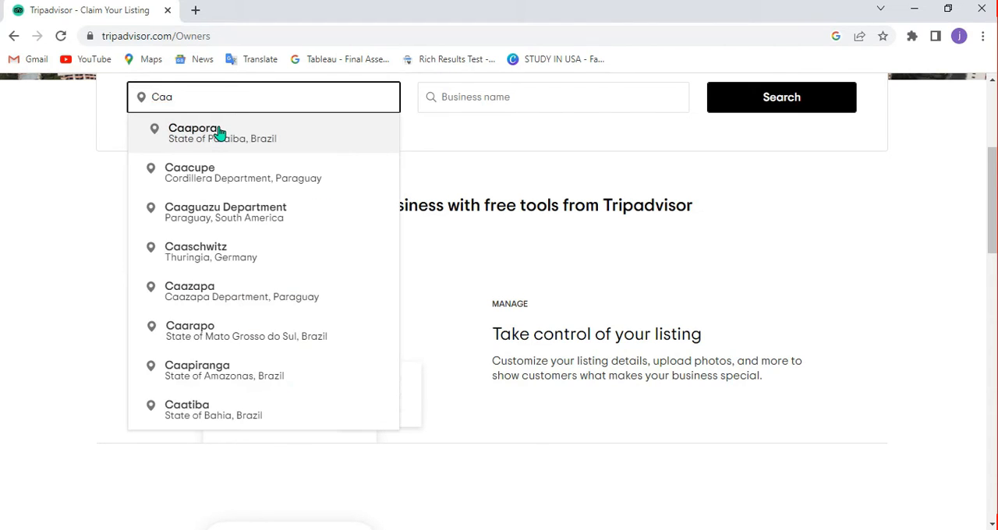
{"action": "key", "text": "BackSpace"}
{"action": "type", "text": "l"}
{"action": "left_click", "coordinate": [220, 132]}
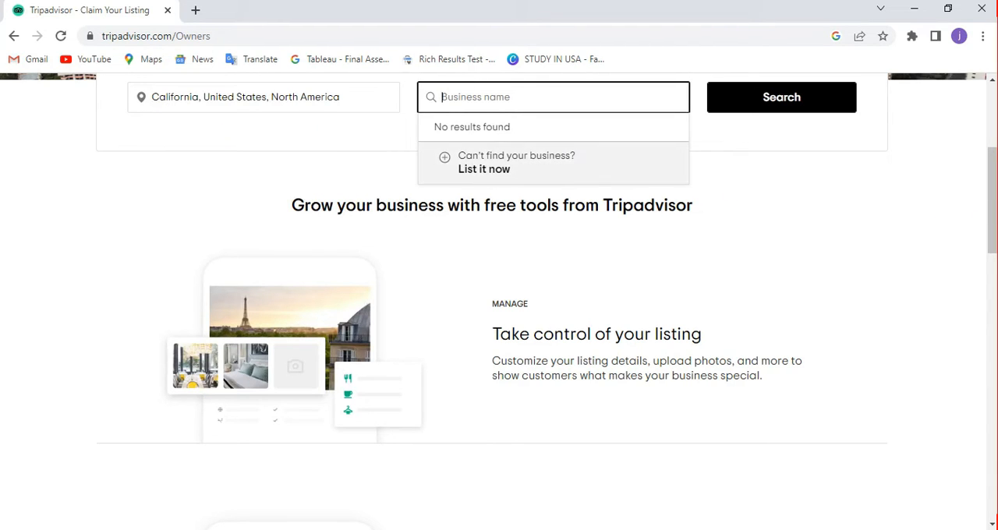
{"action": "left_click_drag", "start_coordinate": [993, 190], "coordinate": [993, 166]}
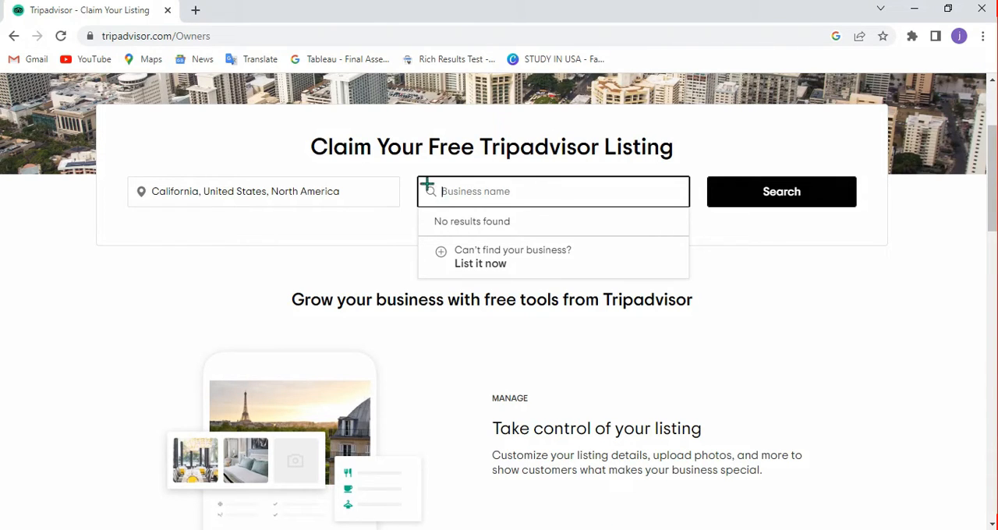
{"action": "mouse_move", "coordinate": [404, 163]}
{"action": "left_mouse_down"}
{"action": "mouse_move", "coordinate": [479, 186]}
{"action": "mouse_move", "coordinate": [693, 209]}
{"action": "left_mouse_up"}
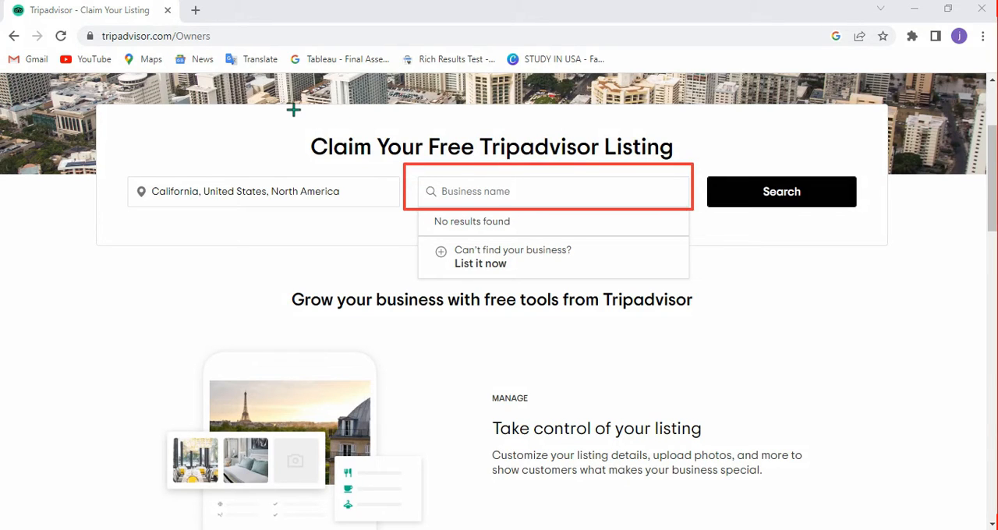
{"action": "left_click_drag", "start_coordinate": [292, 109], "coordinate": [661, 156]}
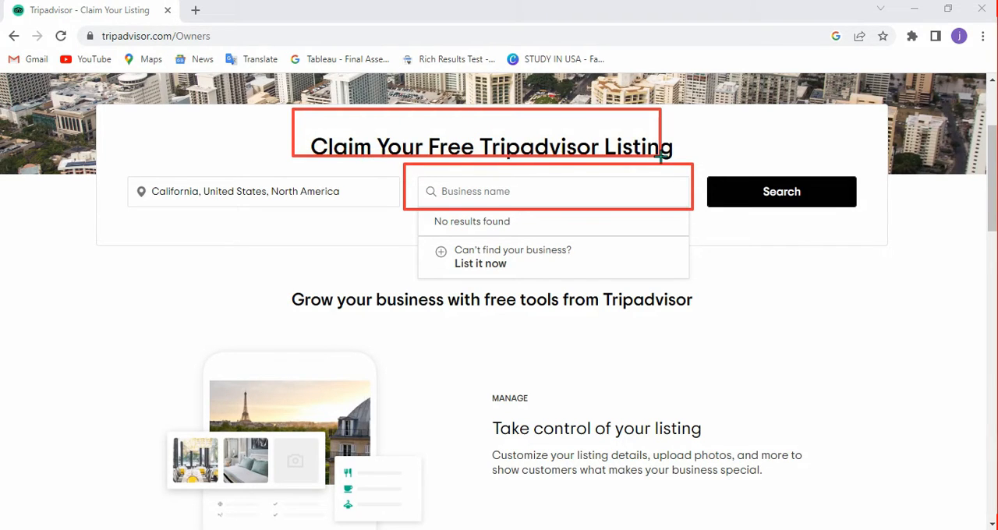
{"action": "left_click", "coordinate": [549, 511]}
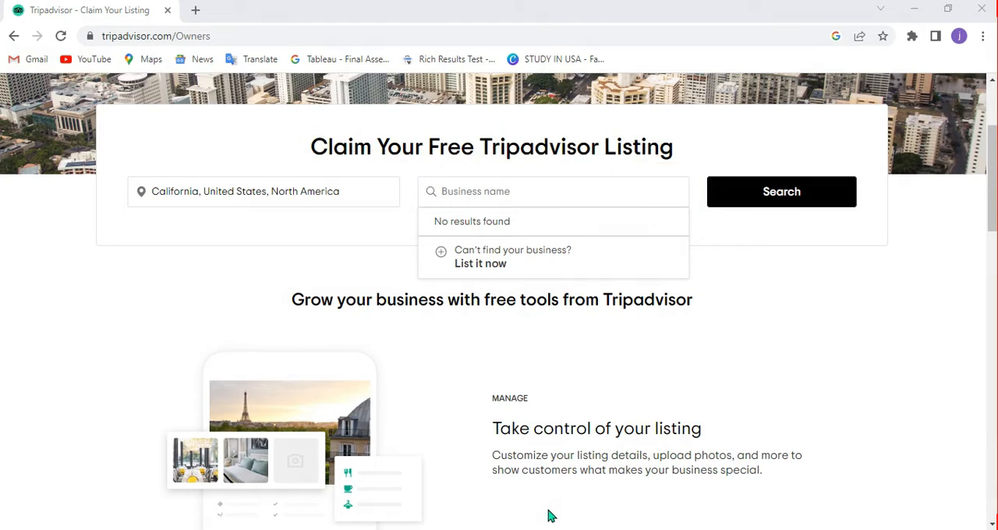
Look up the business name EDU LTD and choose to list it now as a business that cannot be found.
{"action": "left_click", "coordinate": [462, 189]}
{"action": "type", "text": "EDU LTD"}
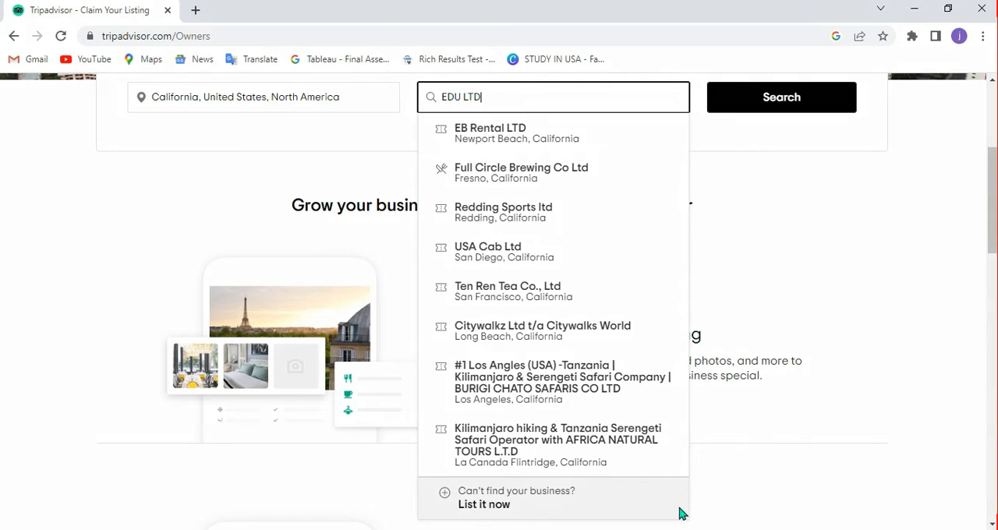
{"action": "left_click_drag", "start_coordinate": [223, 512], "coordinate": [442, 492]}
{"action": "key", "text": "Escape"}
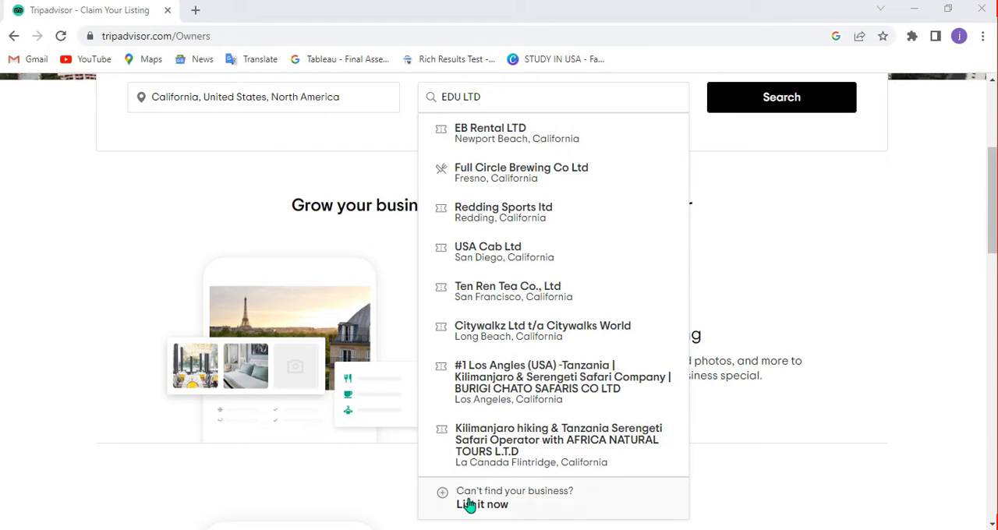
{"action": "left_click", "coordinate": [534, 500]}
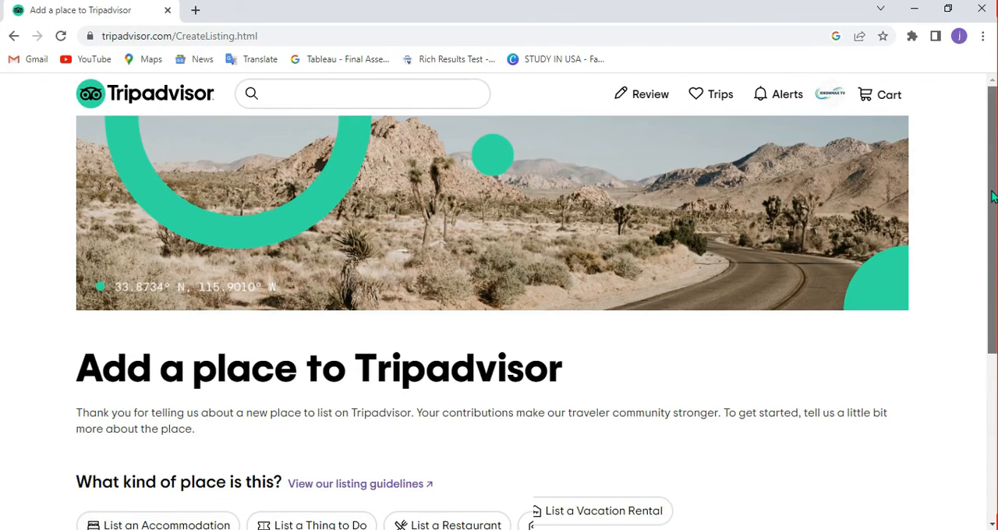
Choose "List a Vacation Rental" as the kind of place for the new listing.
{"action": "scroll", "coordinate": [992, 197], "scroll_direction": "down", "scroll_amount": 2}
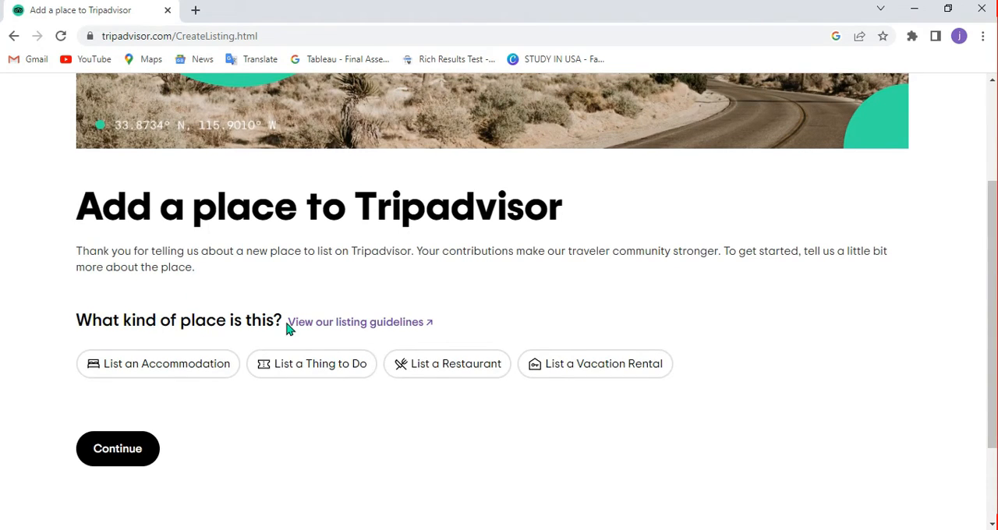
{"action": "left_click", "coordinate": [363, 369]}
{"action": "left_click", "coordinate": [622, 368]}
{"action": "left_click", "coordinate": [568, 373]}
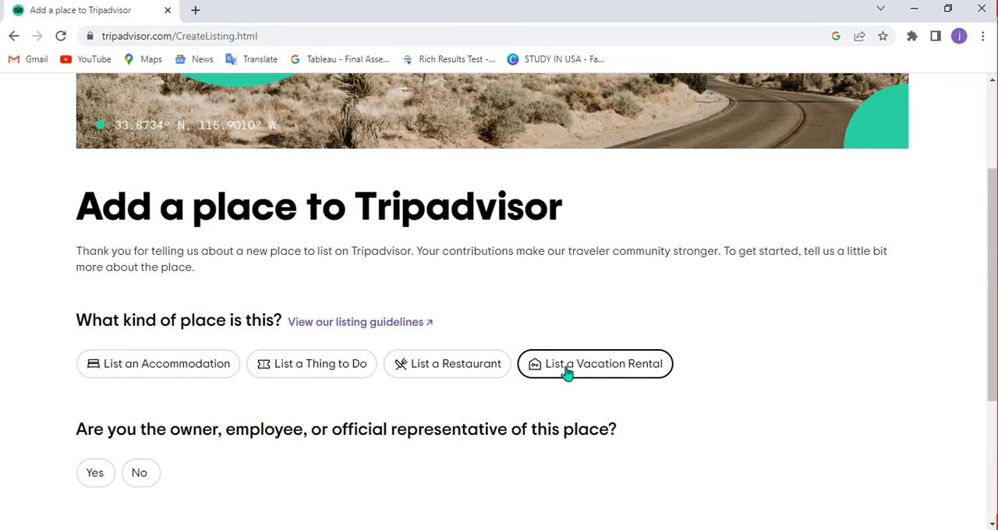
Answer Yes to being the place's owner, employee or official representative, and No to it already having a Tripadvisor listing.
{"action": "left_click_drag", "start_coordinate": [990, 282], "coordinate": [989, 362]}
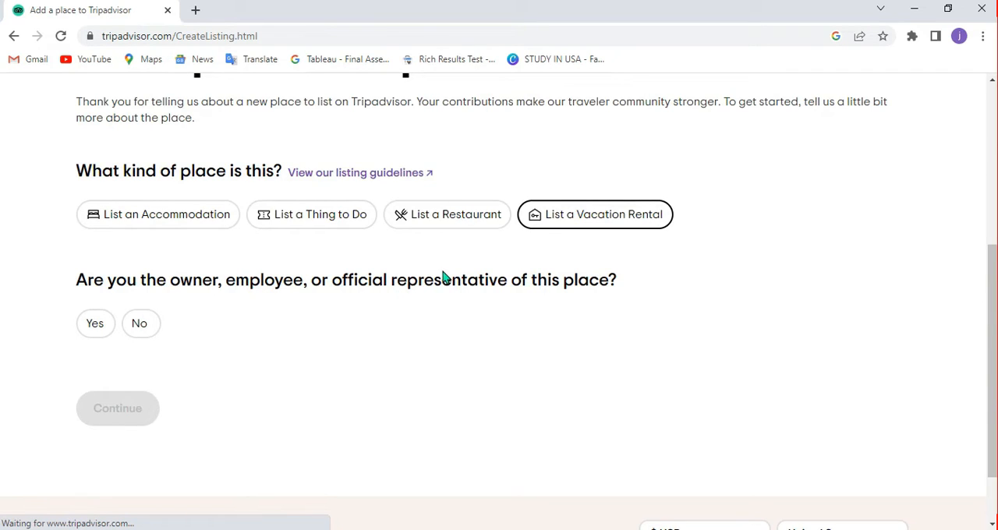
{"action": "left_click", "coordinate": [95, 326]}
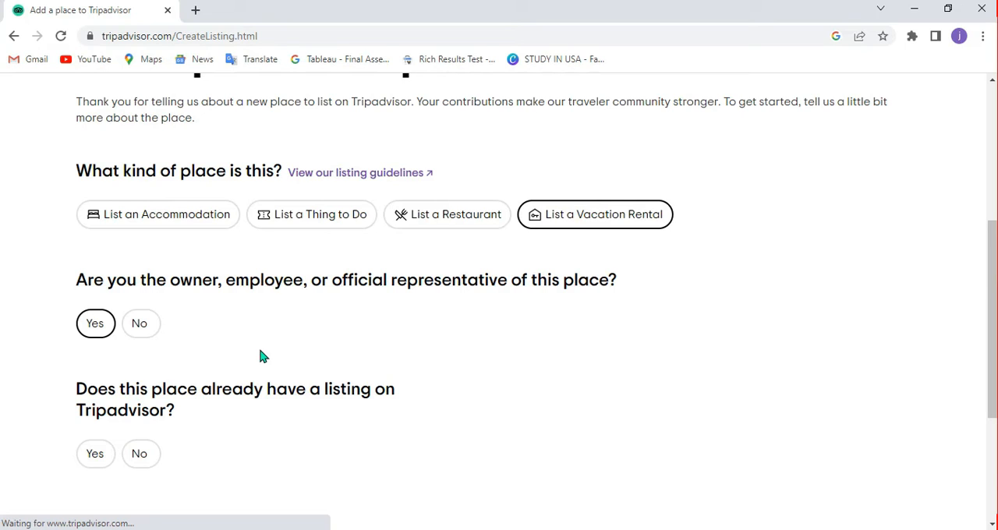
{"action": "left_click", "coordinate": [142, 455]}
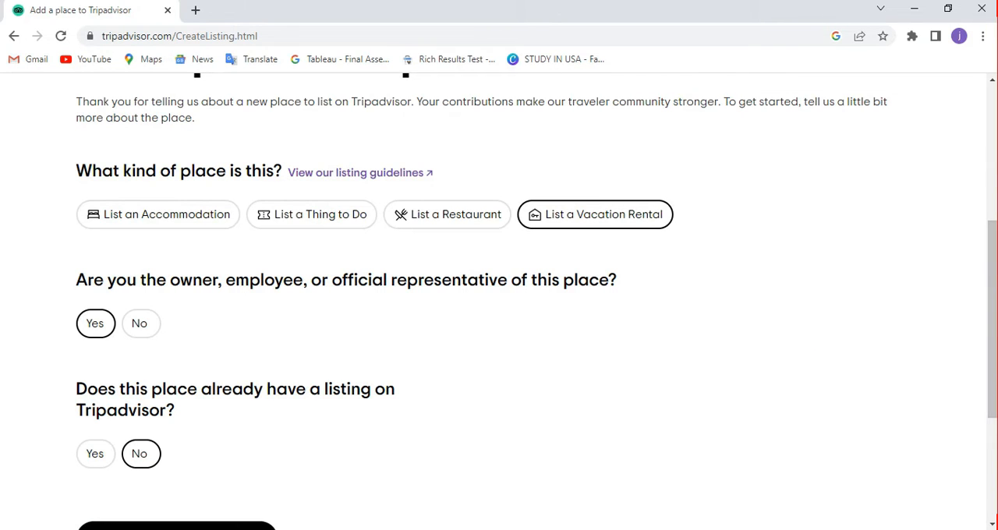
Continue from the completed listing questions to the Tripadvisor Rentals registration.
{"action": "left_click_drag", "start_coordinate": [992, 320], "coordinate": [993, 405]}
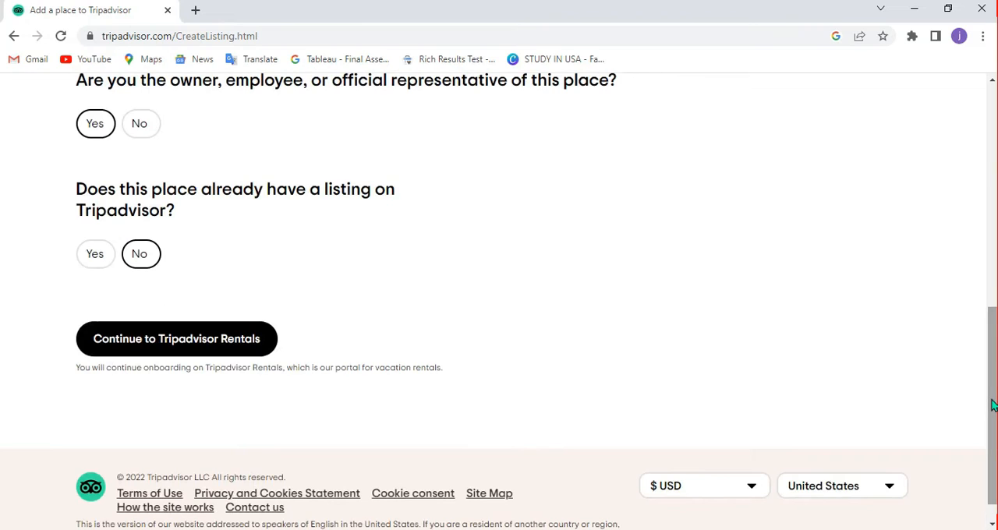
{"action": "left_click", "coordinate": [209, 337]}
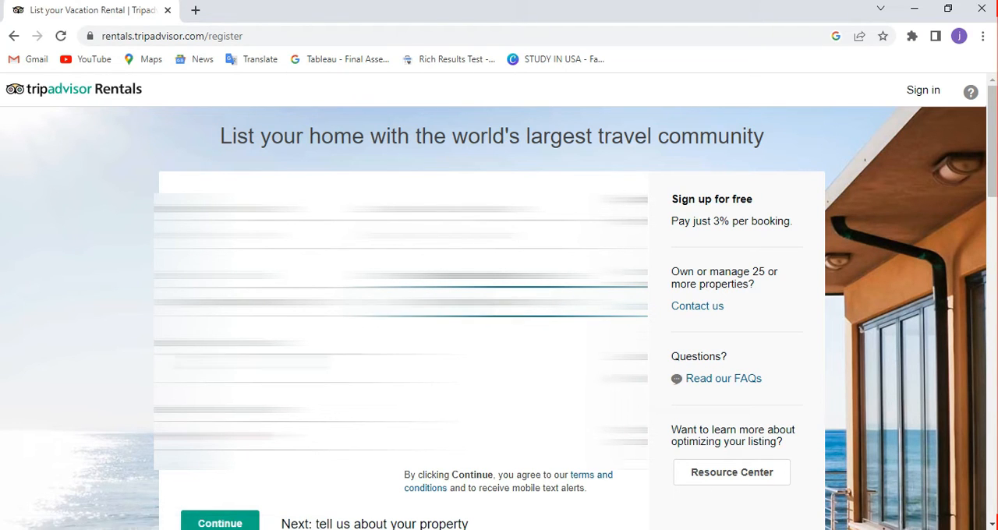
Enter the account password with a matching confirmation and fill in the cell phone number in the sign-up form.
{"action": "left_click", "coordinate": [281, 368]}
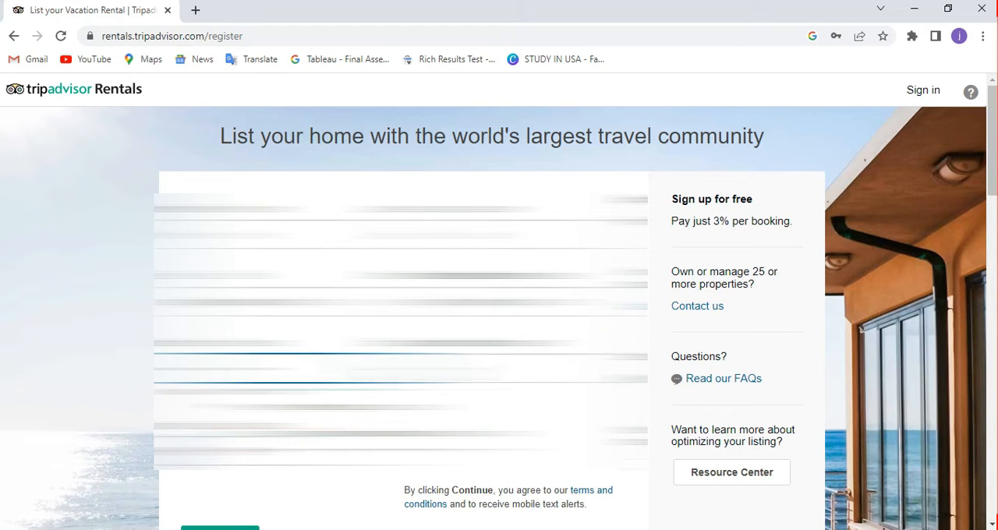
{"action": "left_click", "coordinate": [281, 451]}
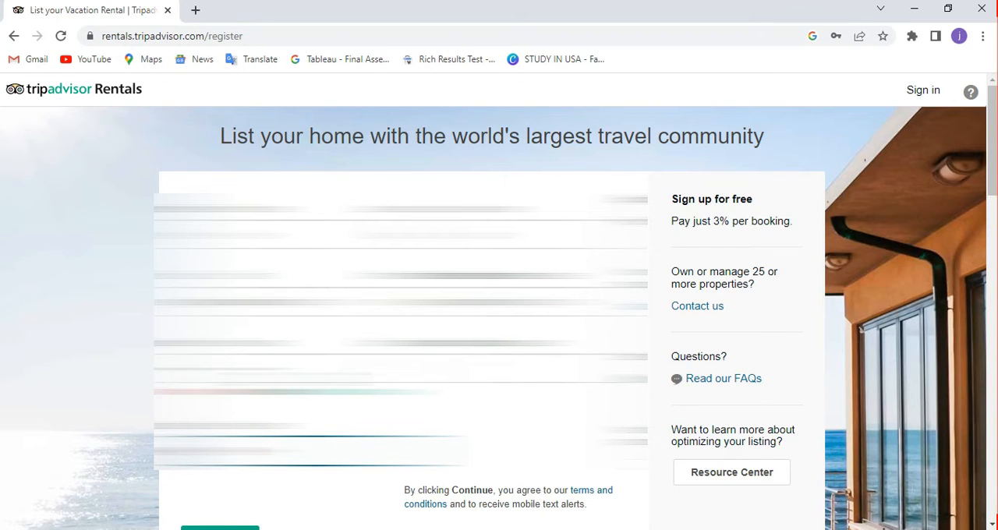
{"action": "left_click", "coordinate": [293, 369]}
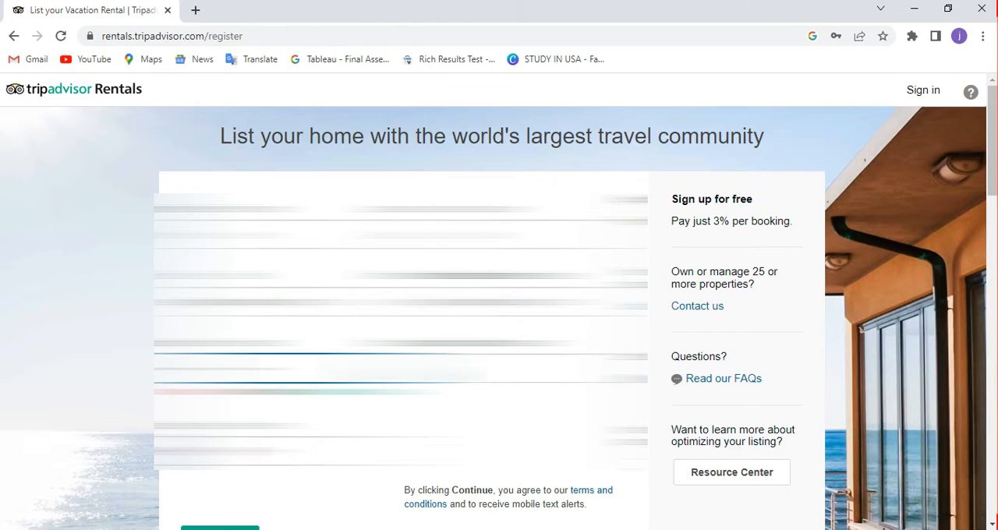
{"action": "left_click", "coordinate": [515, 368]}
{"action": "type", "text": "*"}
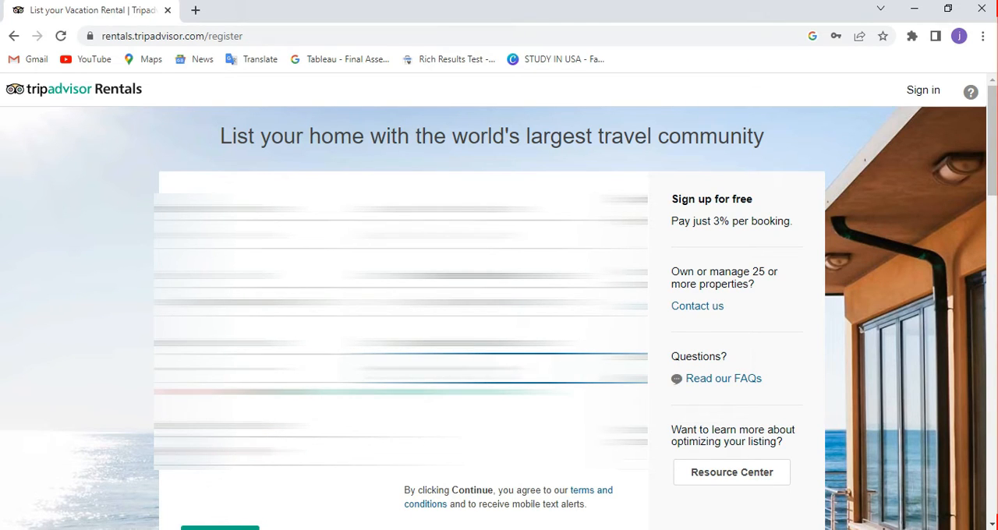
{"action": "left_click", "coordinate": [327, 454]}
{"action": "left_click", "coordinate": [460, 448]}
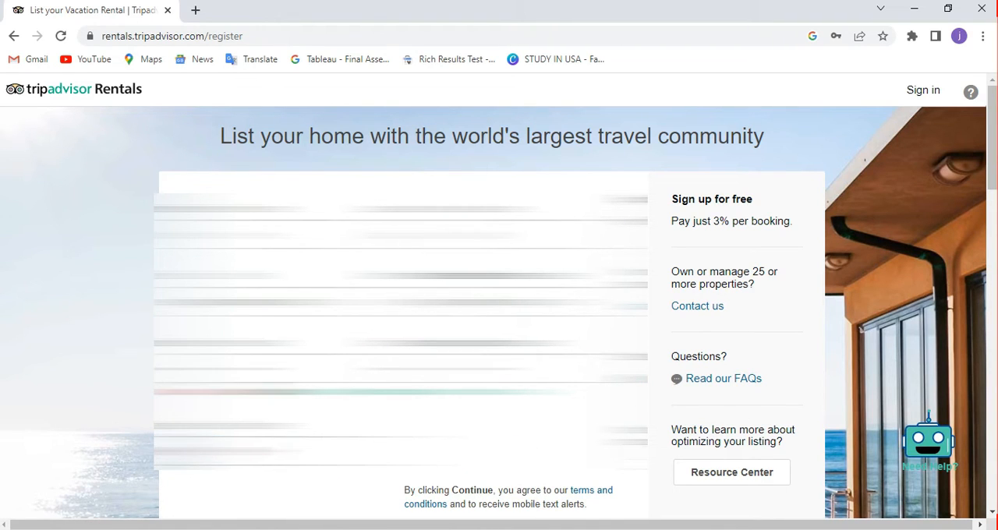
{"action": "left_click", "coordinate": [293, 369]}
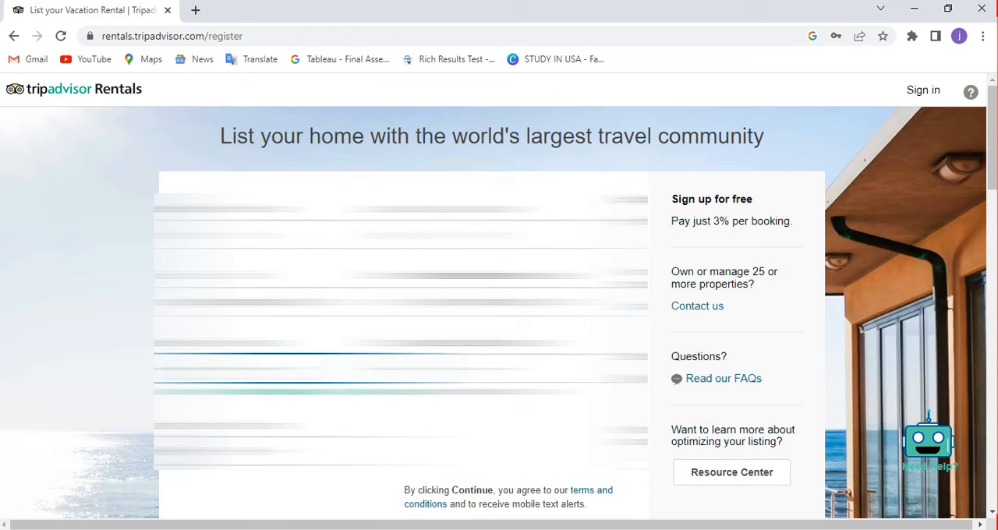
{"action": "left_click", "coordinate": [524, 369]}
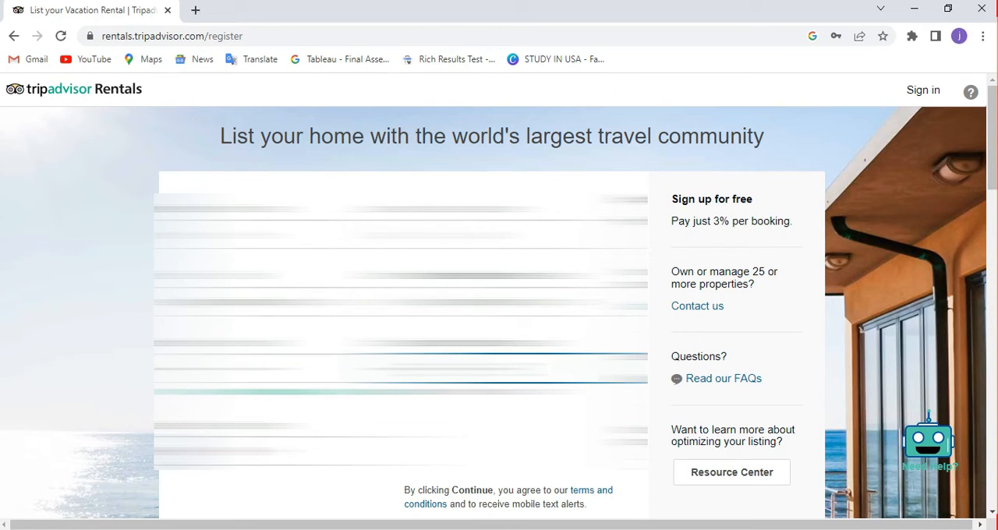
{"action": "left_click", "coordinate": [320, 452]}
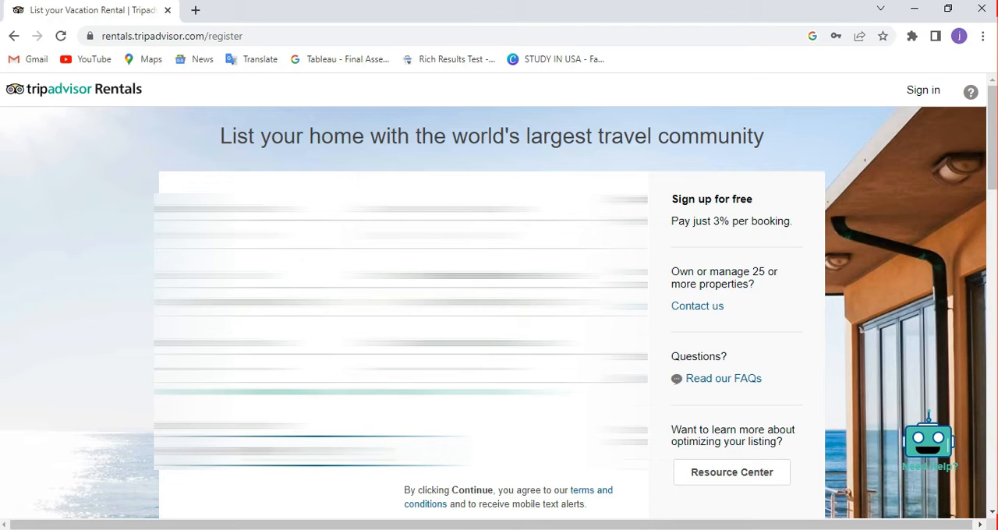
Try to submit the registration and correct the cell phone number.
{"action": "left_click_drag", "start_coordinate": [992, 138], "coordinate": [992, 232]}
{"action": "left_click", "coordinate": [205, 167]}
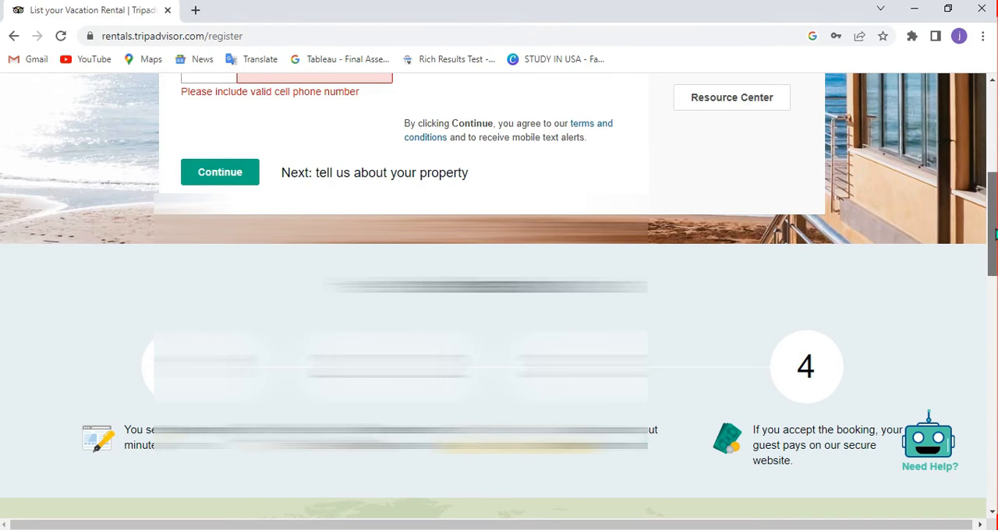
{"action": "scroll", "coordinate": [993, 234], "scroll_direction": "up", "scroll_amount": 1}
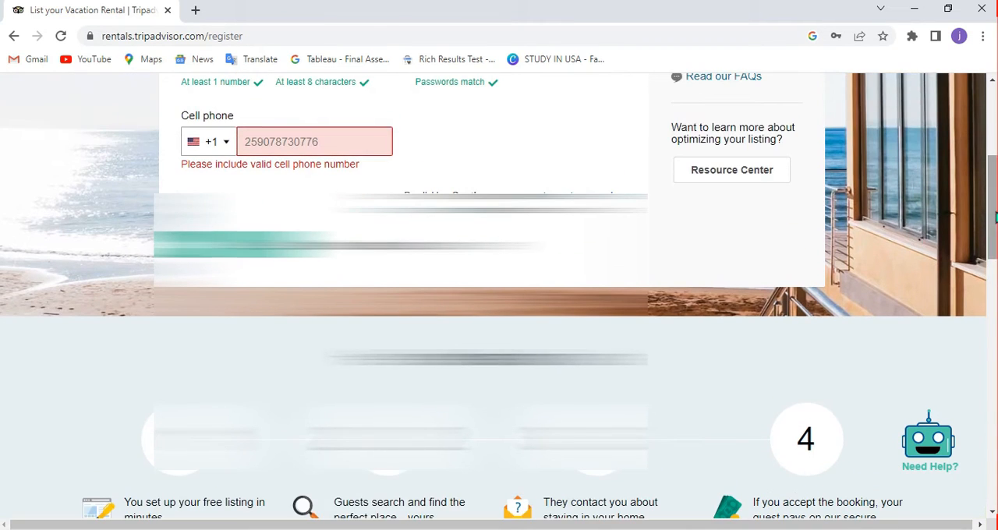
{"action": "left_click", "coordinate": [335, 138]}
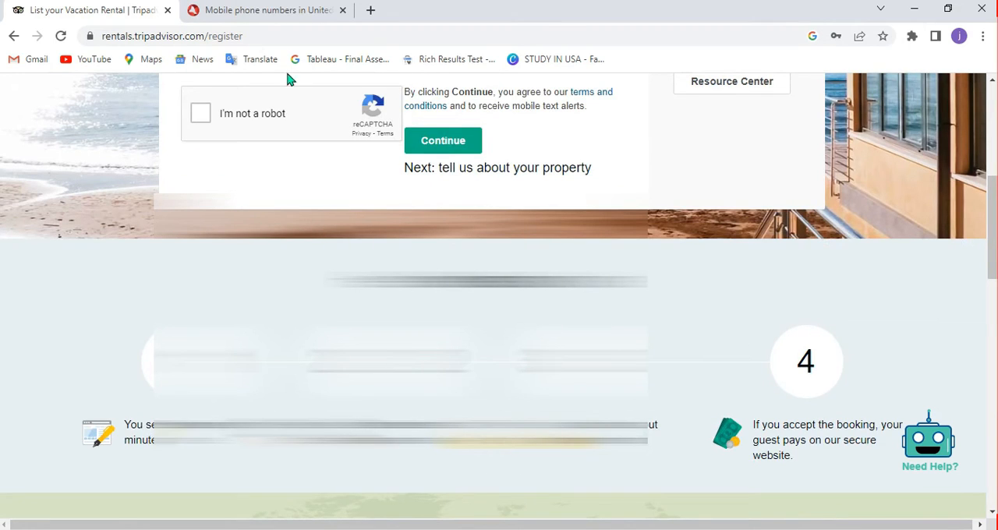
Complete the "I'm not a robot" check by selecting the motorcycle images and submit the registration.
{"action": "left_click", "coordinate": [202, 121]}
{"action": "left_click", "coordinate": [439, 139]}
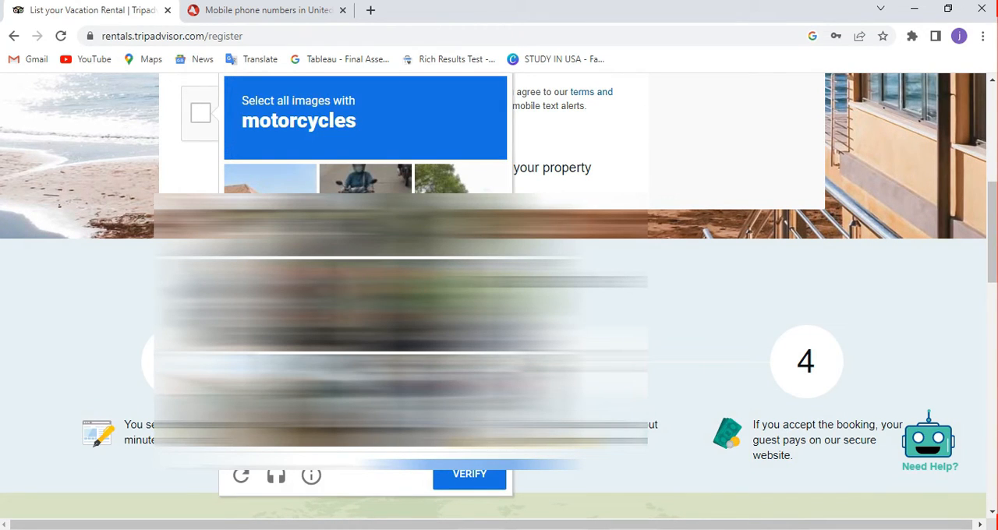
{"action": "left_click", "coordinate": [365, 209]}
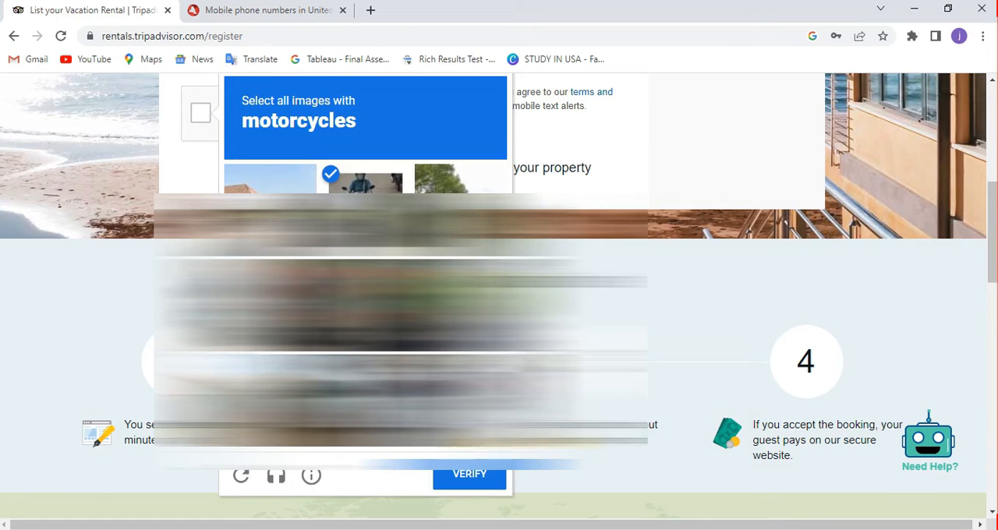
{"action": "left_click", "coordinate": [474, 474]}
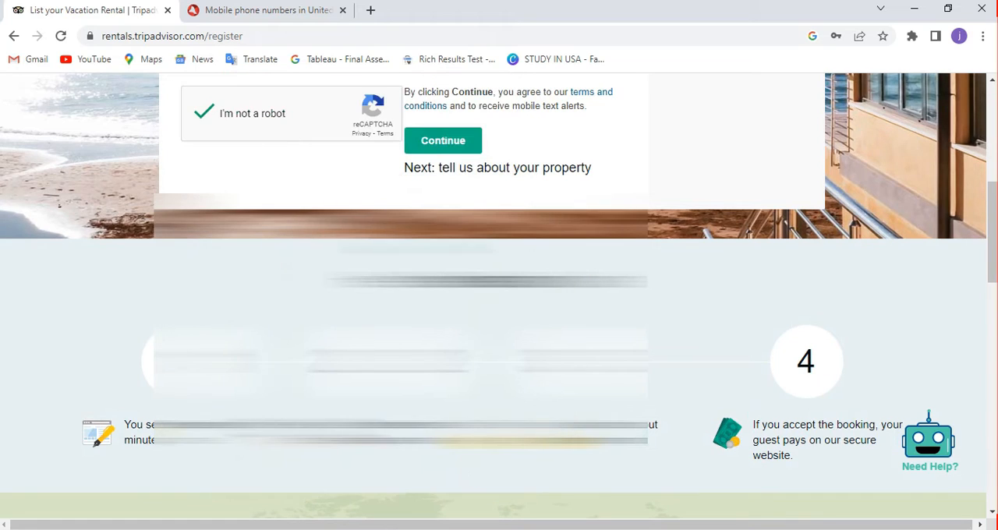
{"action": "left_click", "coordinate": [435, 148]}
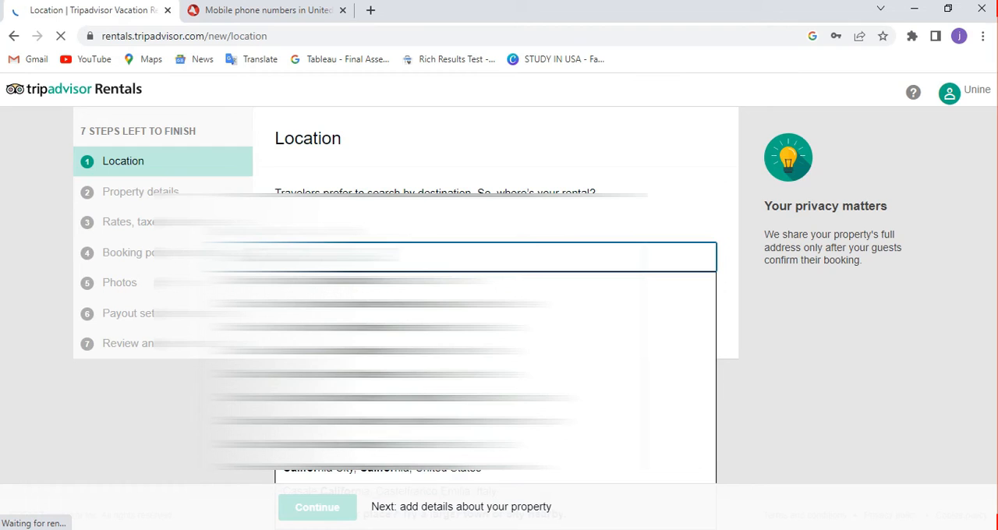
{"action": "left_click", "coordinate": [335, 282]}
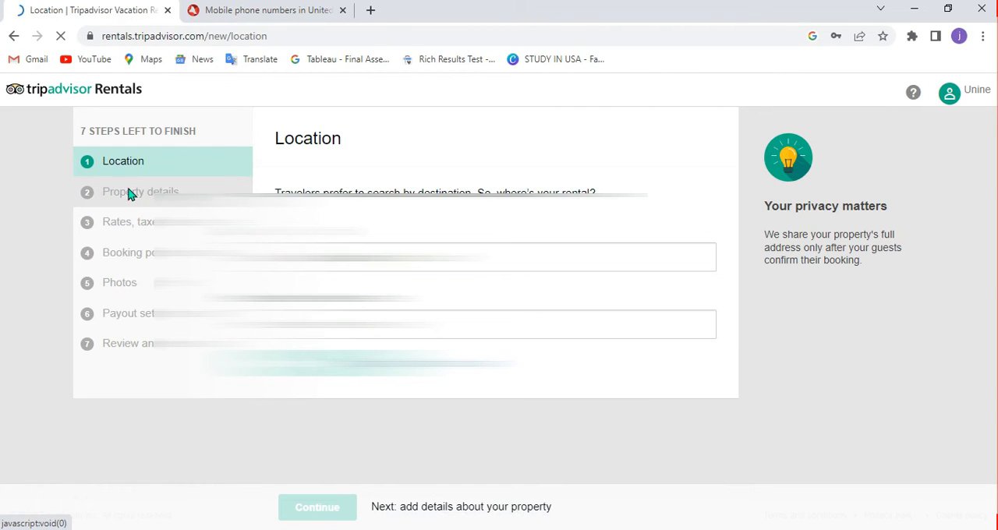
{"action": "left_click", "coordinate": [356, 325]}
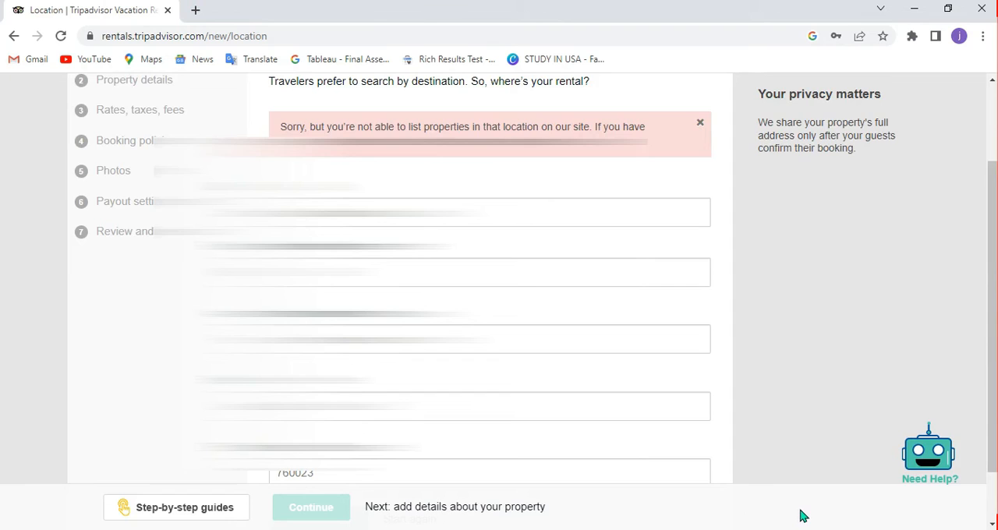
{"action": "key", "text": "F5"}
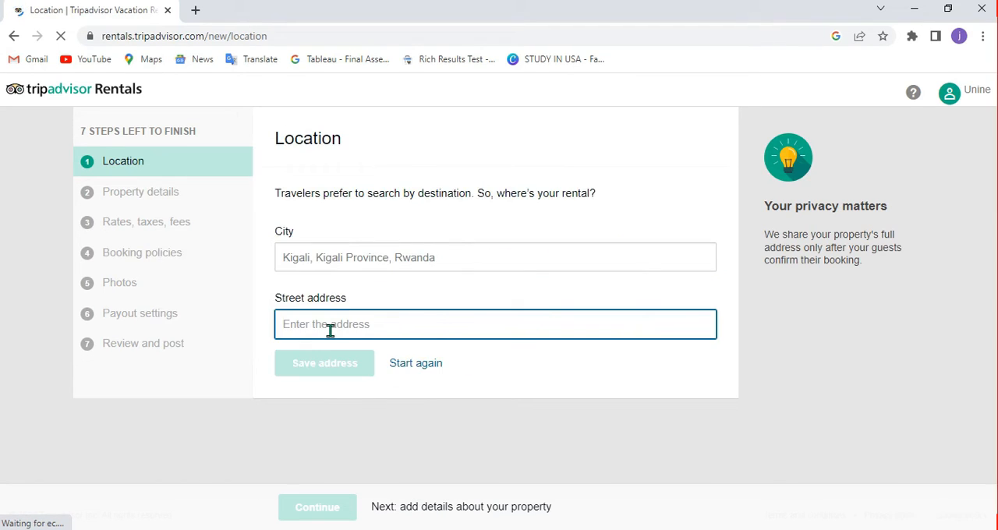
Enter the rental's street address in Kigali, Rwanda using the matching suggestion, fill in the ZIP/postal code, and save the address.
{"action": "left_click", "coordinate": [331, 331]}
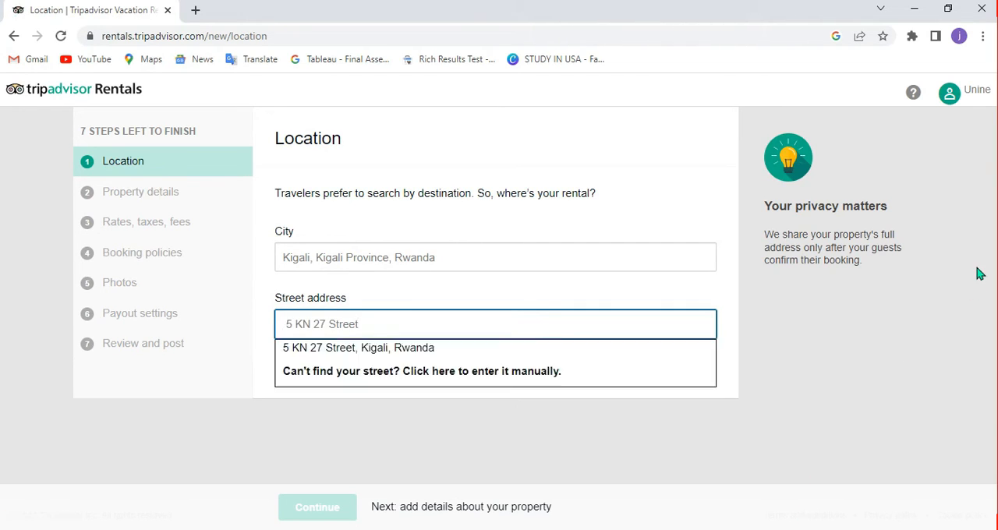
{"action": "left_click", "coordinate": [363, 347]}
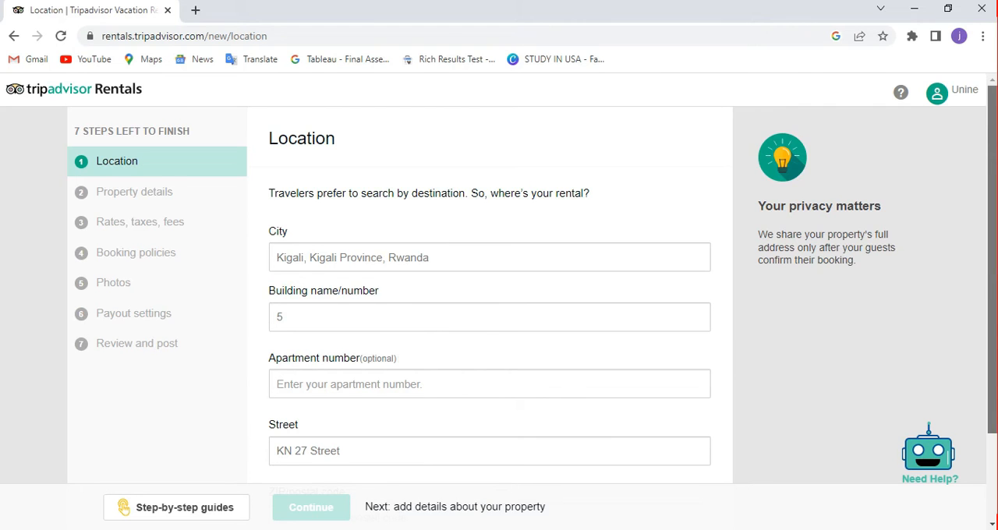
{"action": "scroll", "coordinate": [992, 225], "scroll_direction": "down", "scroll_amount": 2}
{"action": "left_click", "coordinate": [405, 404]}
{"action": "type", "text": "0000"}
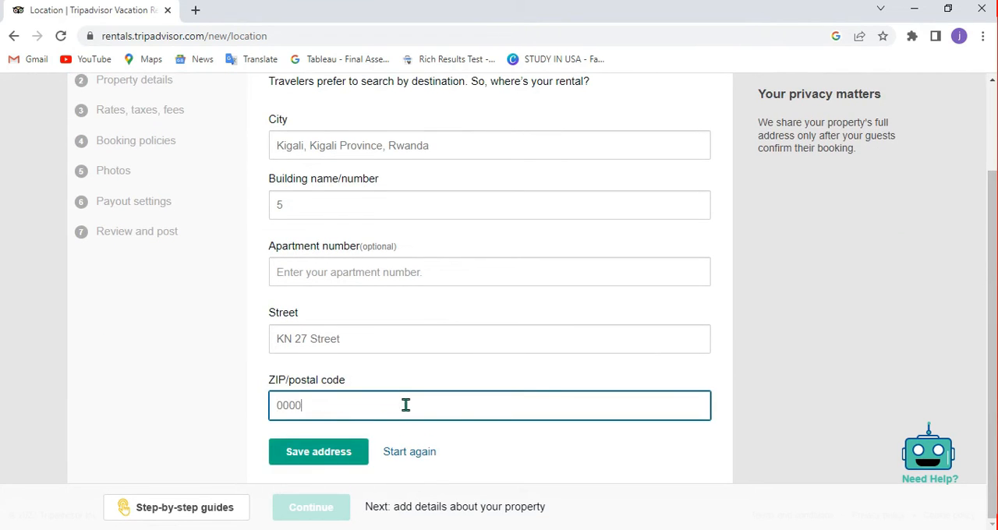
{"action": "left_click", "coordinate": [355, 452]}
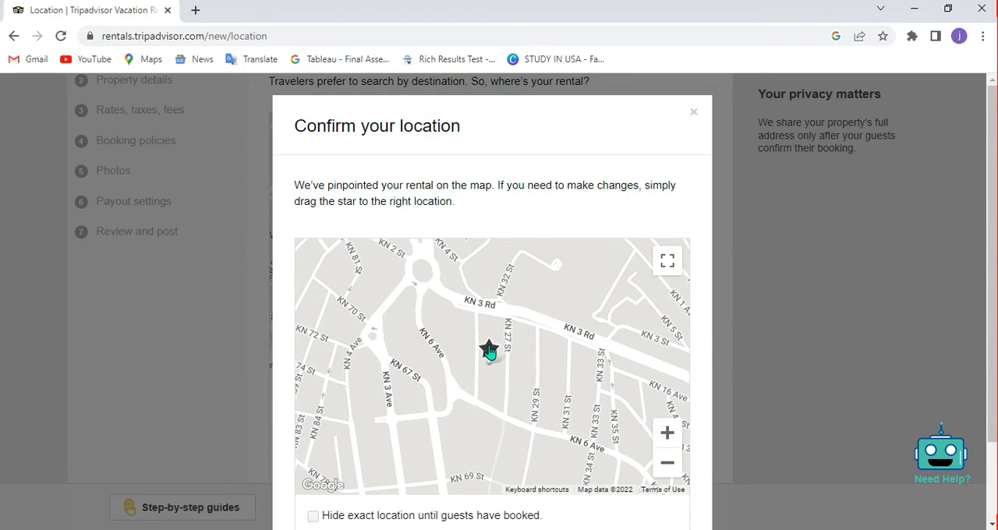
Hide the exact location until guests have booked, confirm the map location, and continue to the property details.
{"action": "left_click", "coordinate": [313, 518]}
{"action": "scroll", "coordinate": [493, 327], "scroll_direction": "down", "scroll_amount": 1}
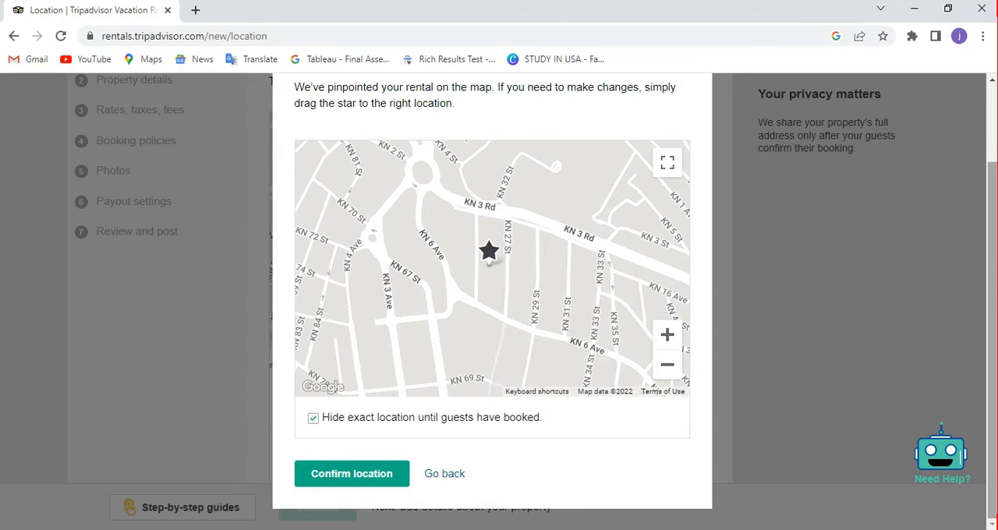
{"action": "left_click", "coordinate": [375, 475]}
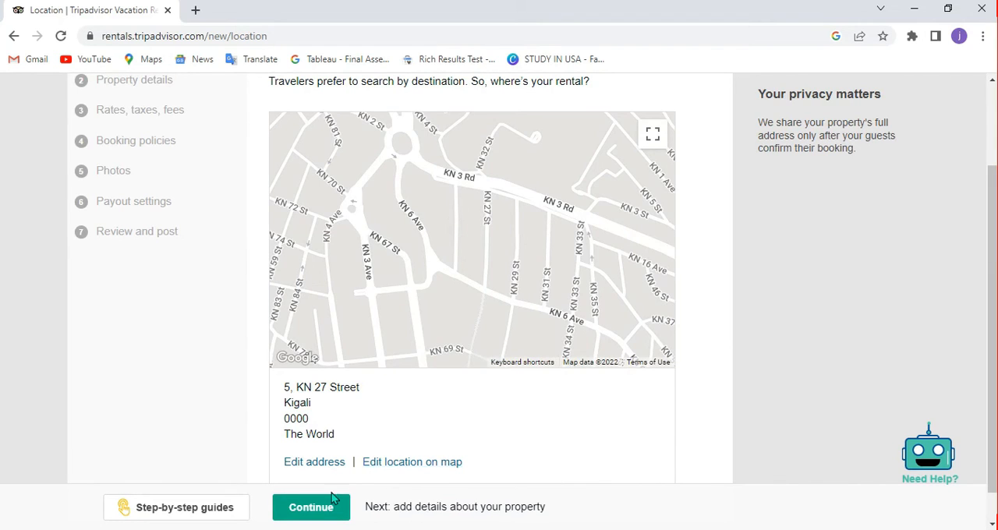
{"action": "left_click", "coordinate": [295, 511]}
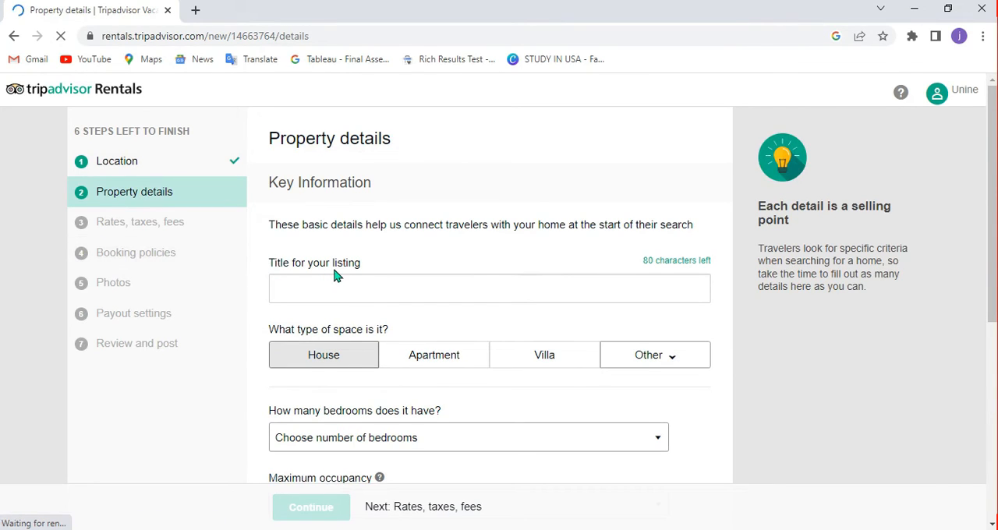
Title the listing "EDI LTD".
{"action": "left_click", "coordinate": [329, 292]}
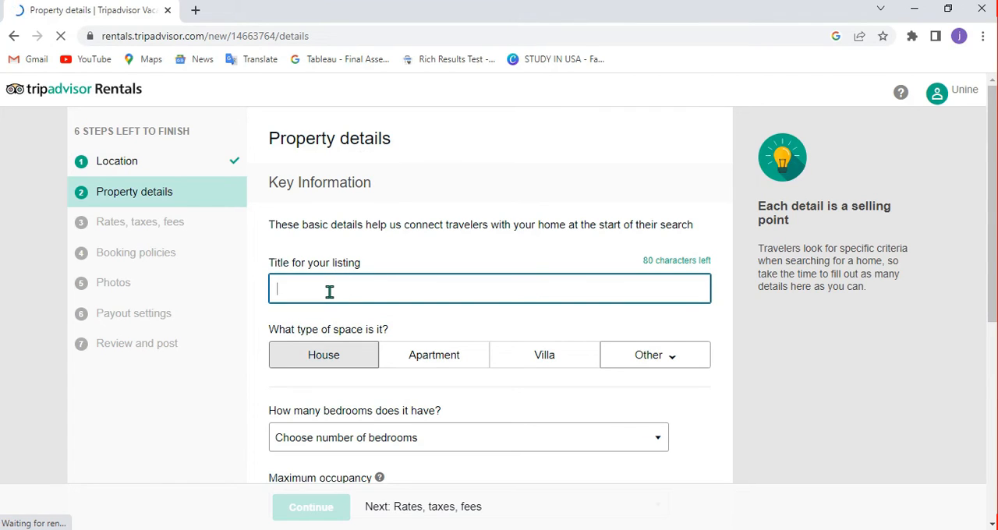
{"action": "type", "text": "EDT"}
{"action": "key", "text": "BackSpace"}
{"action": "type", "text": "I"}
{"action": "key", "text": "BackSpace"}
{"action": "type", "text": "I "}
{"action": "type", "text": "I LTD"}
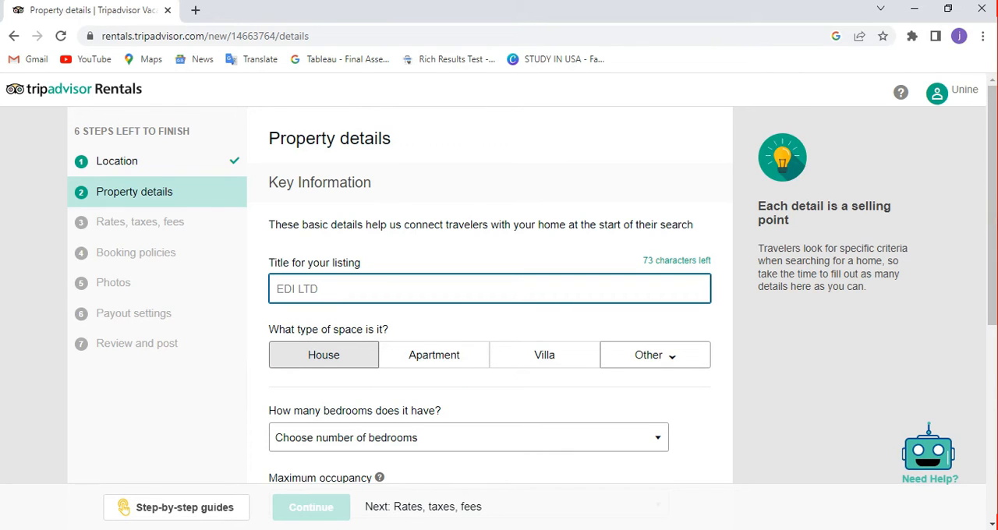
Set the property's number of bedrooms to 4 bedrooms.
{"action": "scroll", "coordinate": [992, 234], "scroll_direction": "down", "scroll_amount": 1}
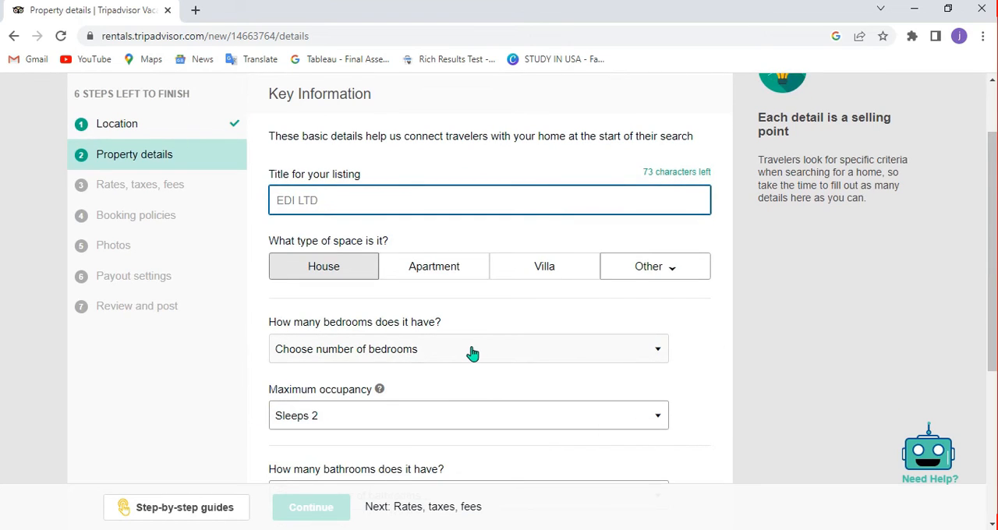
{"action": "left_click", "coordinate": [473, 352]}
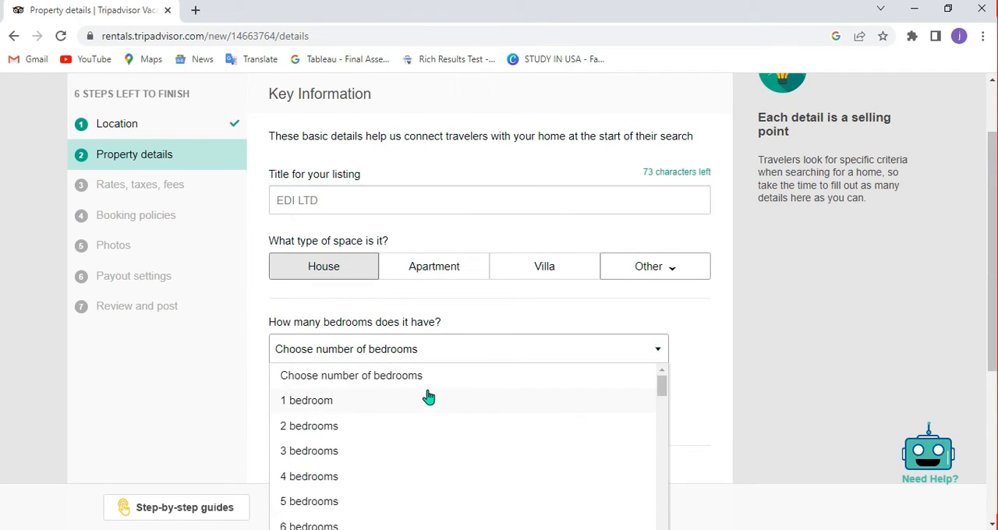
{"action": "left_click", "coordinate": [313, 476]}
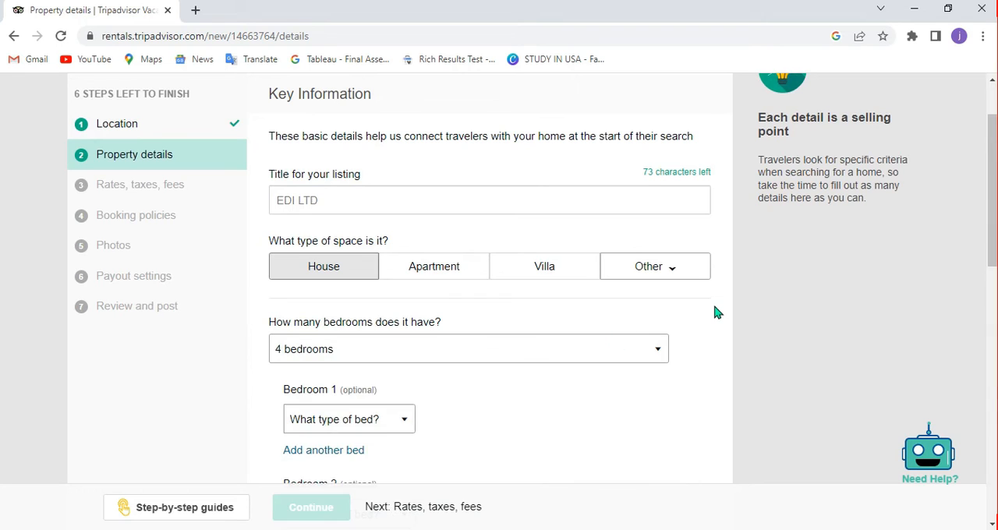
Set the bed type in both Bedroom 1 and Bedroom 2 to "King, sleeps 2".
{"action": "left_click_drag", "start_coordinate": [993, 239], "coordinate": [993, 283]}
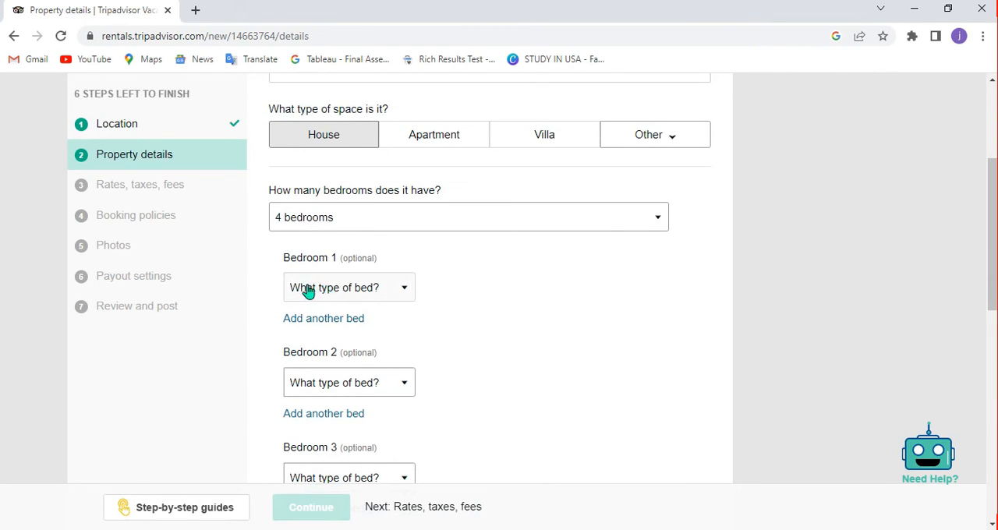
{"action": "left_click", "coordinate": [345, 290]}
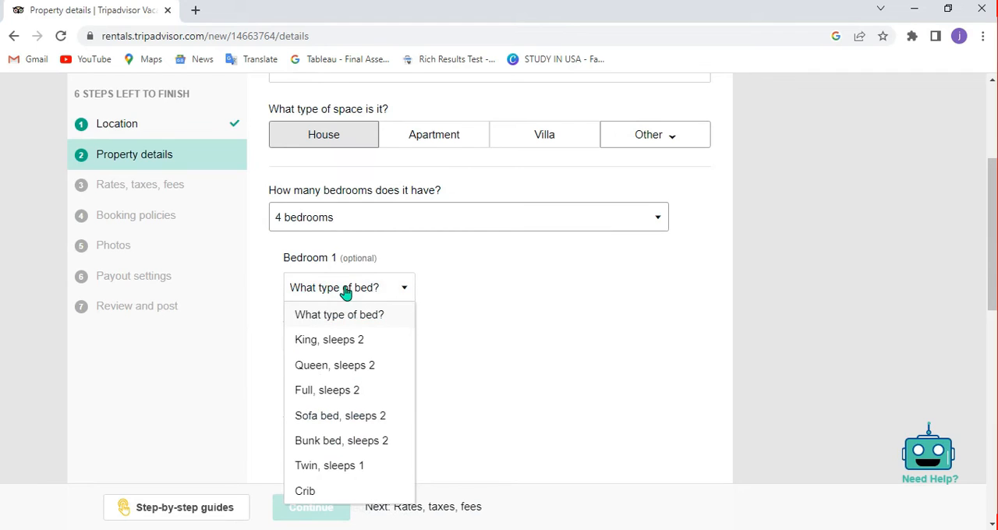
{"action": "left_click", "coordinate": [359, 341]}
{"action": "left_click", "coordinate": [335, 383]}
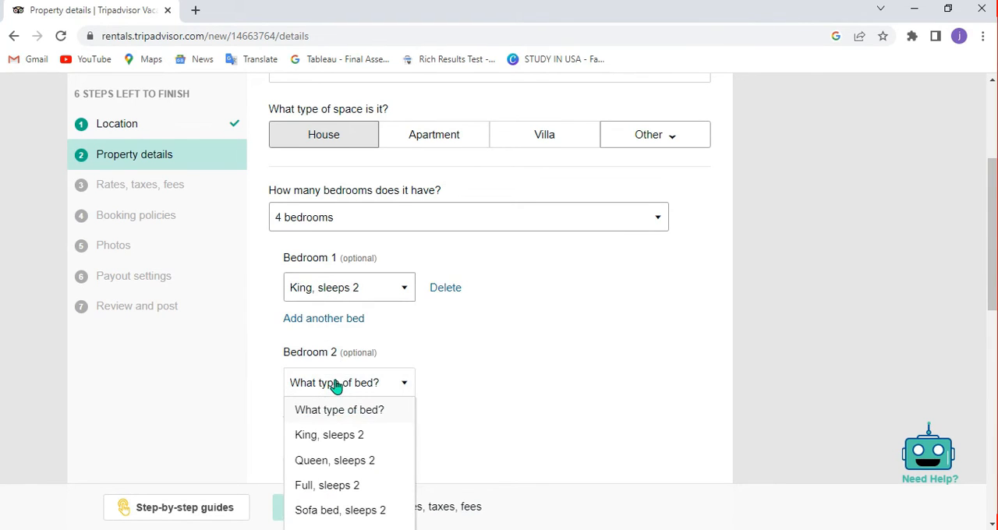
{"action": "left_click", "coordinate": [326, 438]}
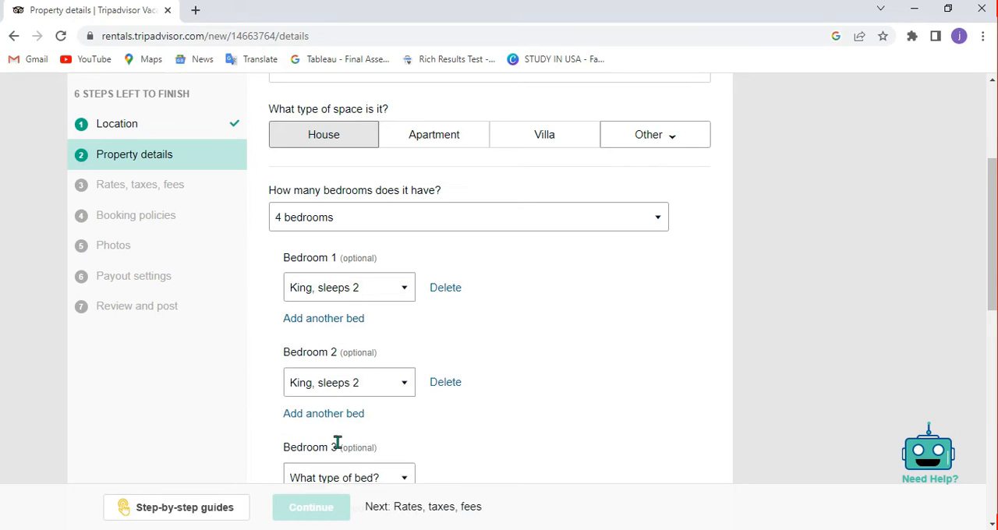
Set the maximum occupancy to "Sleeps 2" and the number of bathrooms to 3 bathrooms.
{"action": "left_click_drag", "start_coordinate": [993, 234], "coordinate": [992, 279]}
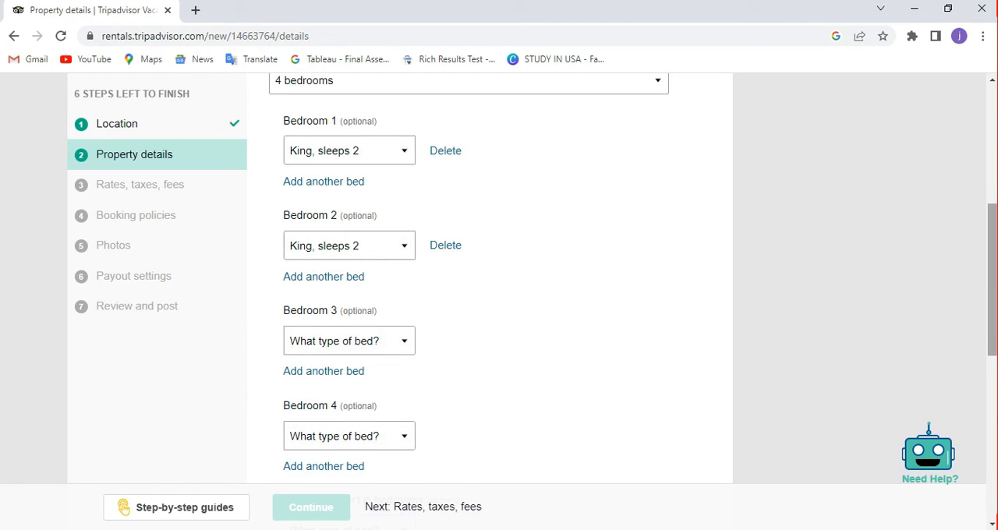
{"action": "left_click_drag", "start_coordinate": [993, 304], "coordinate": [995, 404]}
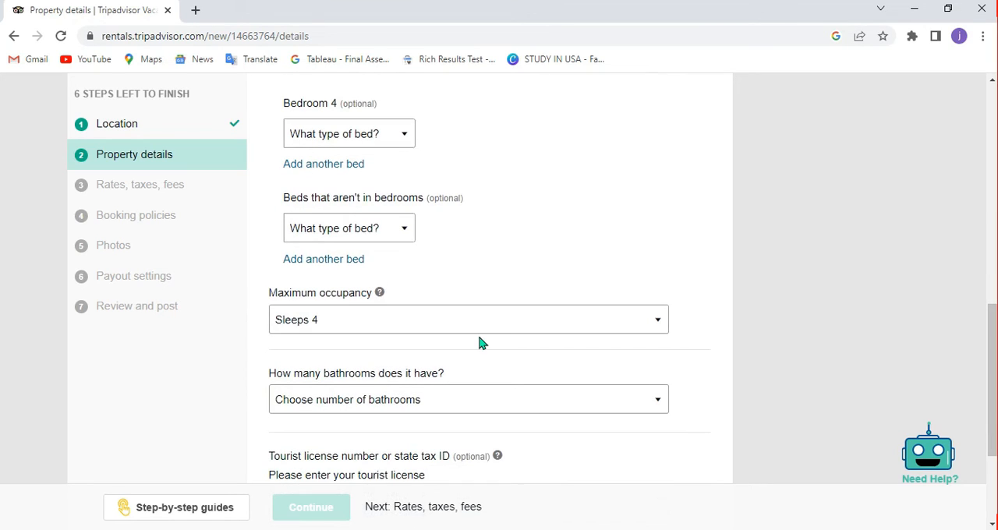
{"action": "left_click", "coordinate": [373, 322]}
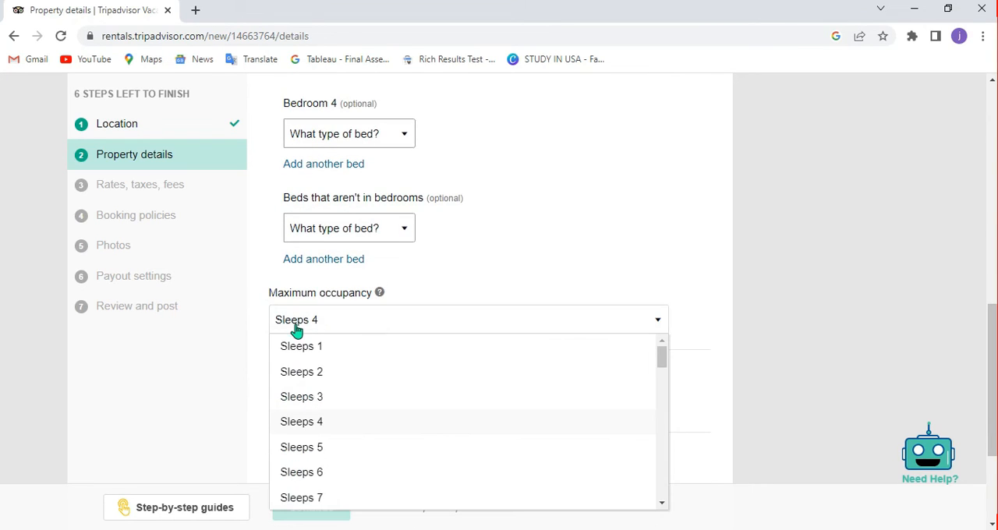
{"action": "left_click", "coordinate": [295, 377]}
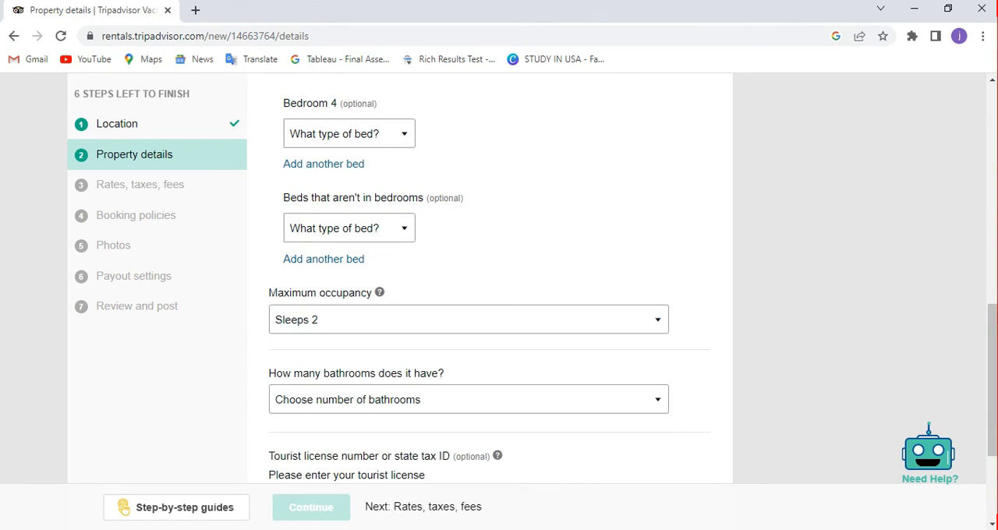
{"action": "left_click_drag", "start_coordinate": [994, 390], "coordinate": [993, 433]}
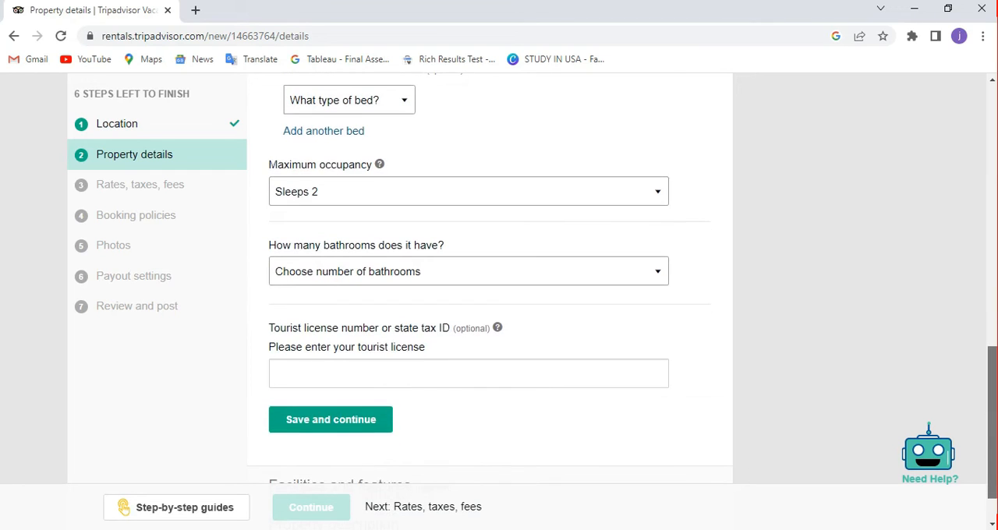
{"action": "left_click", "coordinate": [417, 275]}
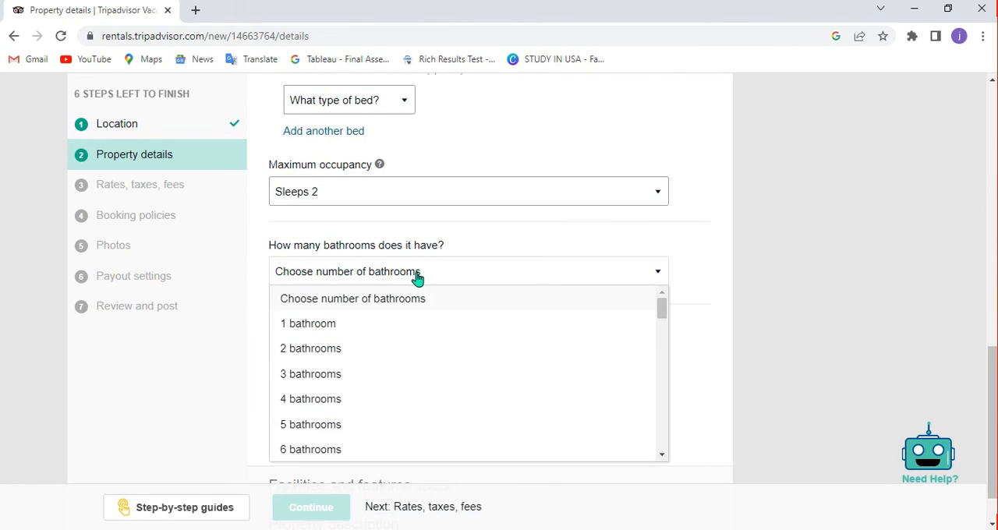
{"action": "left_click", "coordinate": [306, 384]}
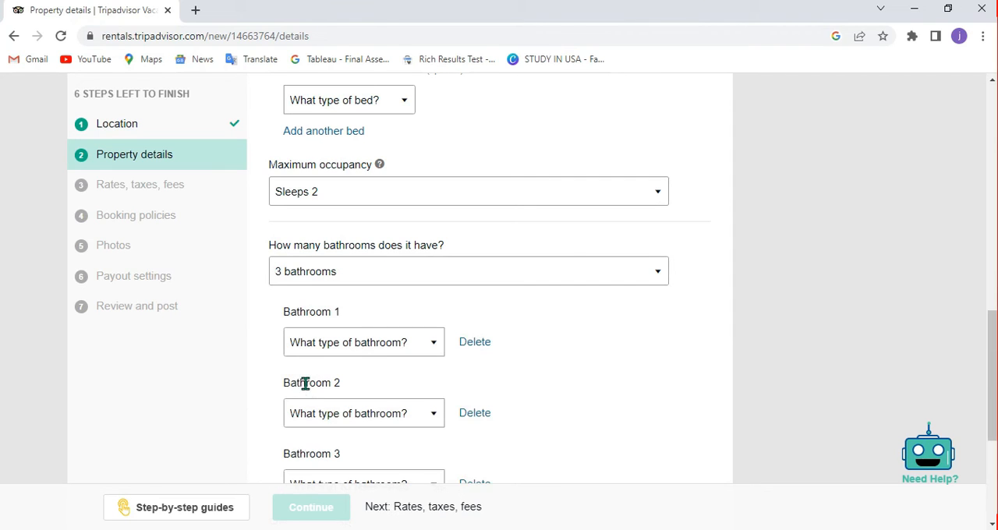
Set the bathroom types to Full for Bathroom 1, Shower for Bathroom 2 and Half bath for Bathroom 3.
{"action": "left_click", "coordinate": [351, 421]}
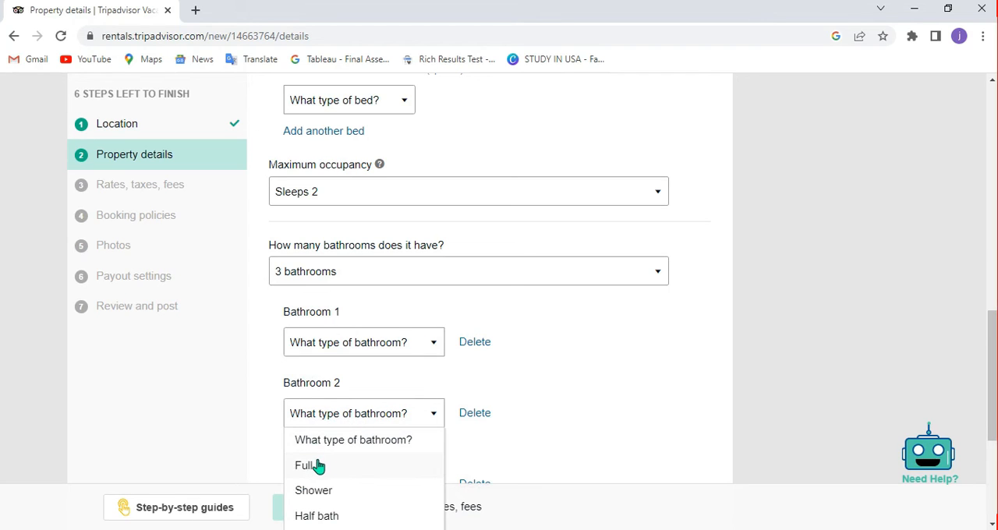
{"action": "left_click", "coordinate": [318, 491]}
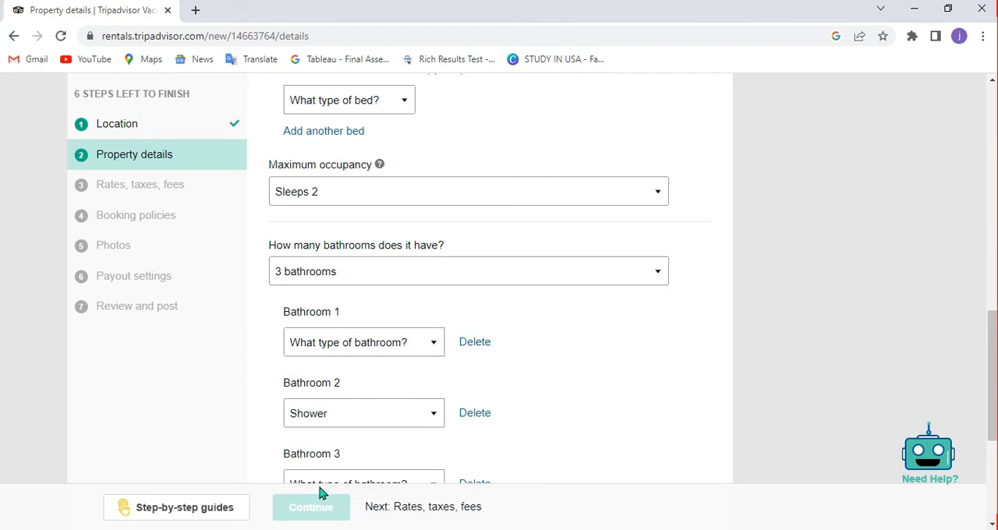
{"action": "left_click", "coordinate": [366, 351]}
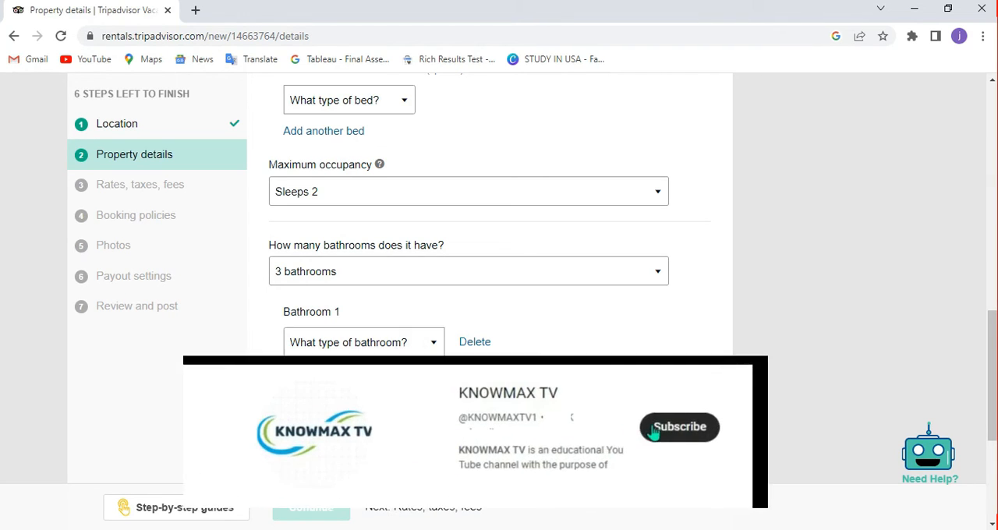
{"action": "left_click", "coordinate": [312, 380]}
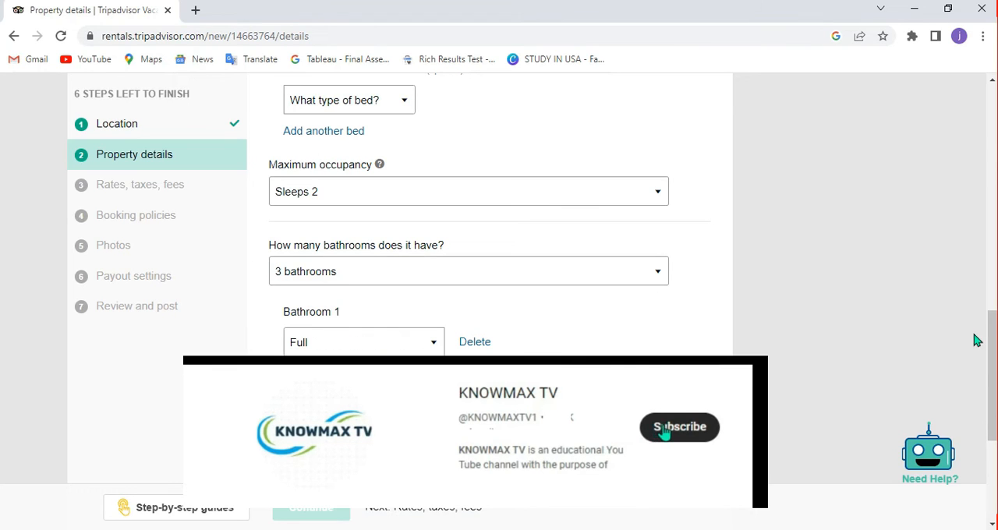
{"action": "left_click_drag", "start_coordinate": [992, 344], "coordinate": [992, 358]}
{"action": "scroll", "coordinate": [394, 309], "scroll_direction": "down", "scroll_amount": 2}
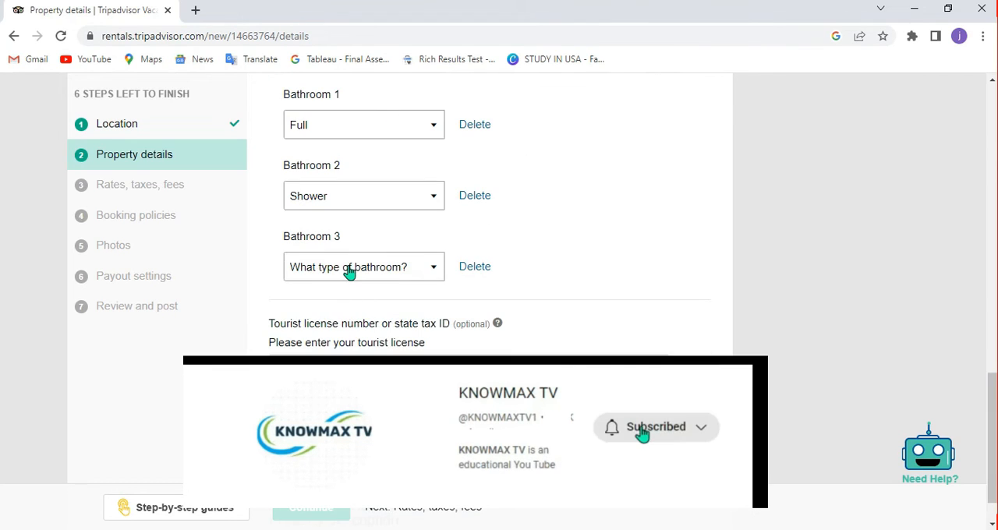
{"action": "left_click", "coordinate": [350, 267]}
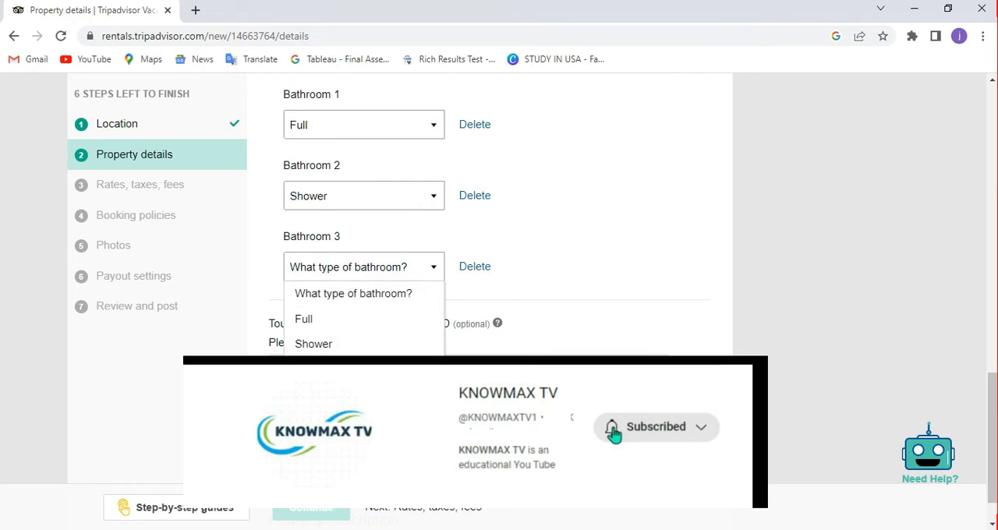
{"action": "left_click", "coordinate": [321, 369]}
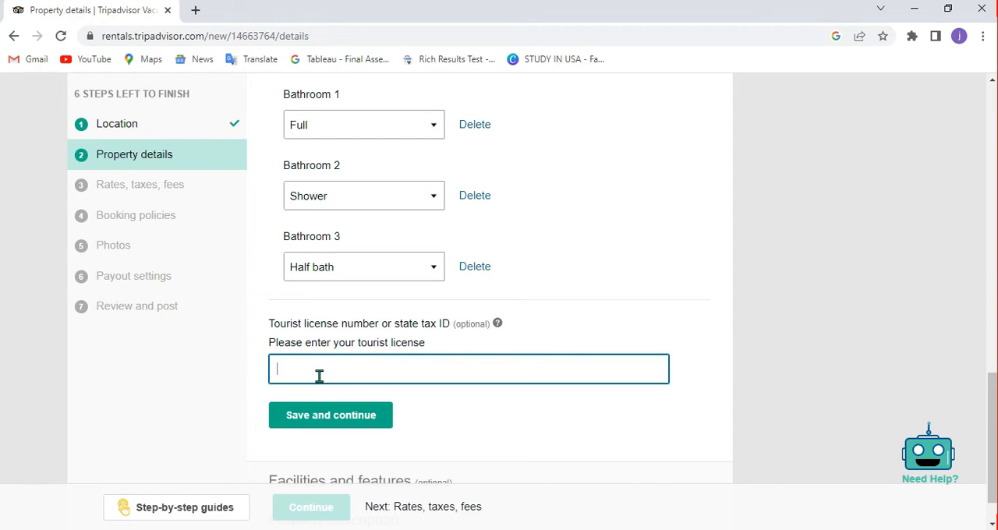
Save the key information without a tourist license number and continue to the facilities and features.
{"action": "scroll", "coordinate": [538, 404], "scroll_direction": "down", "scroll_amount": 1}
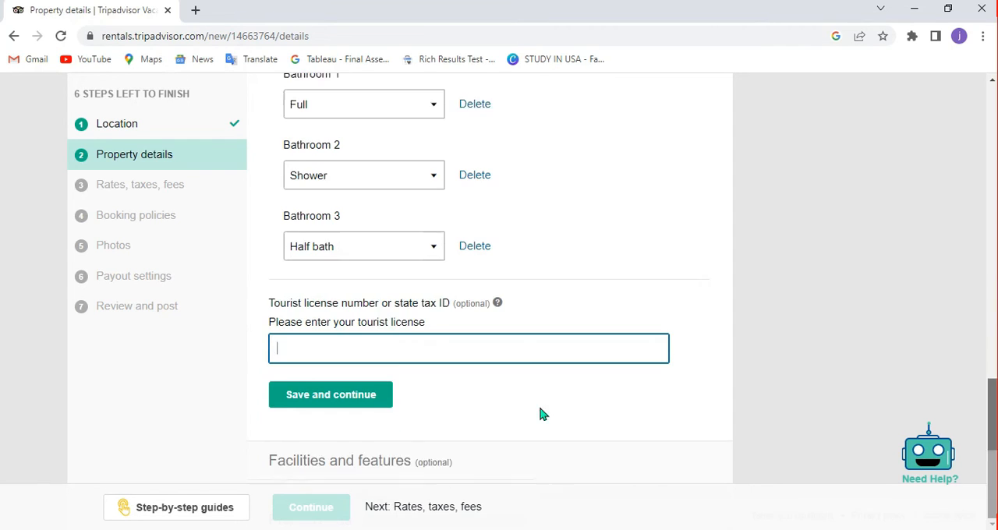
{"action": "left_click", "coordinate": [340, 378]}
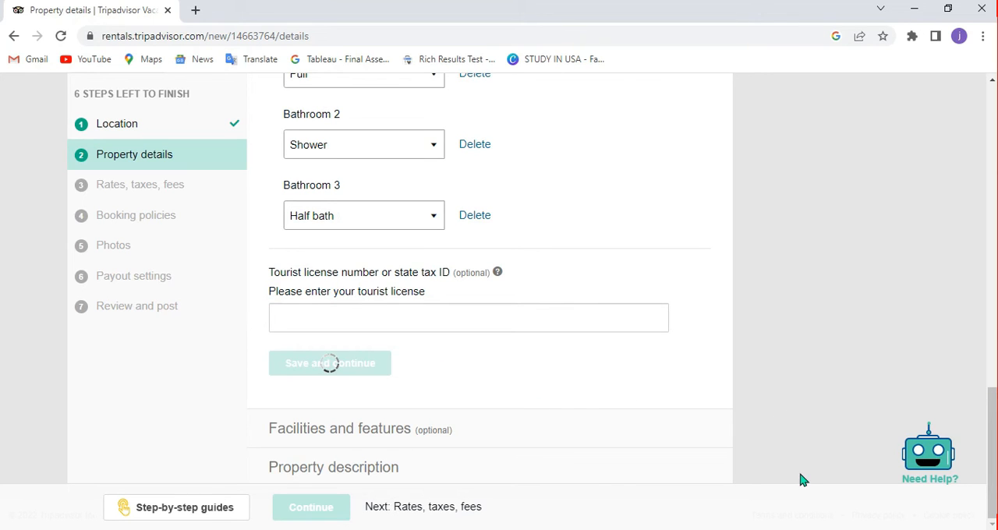
{"action": "left_click", "coordinate": [587, 439]}
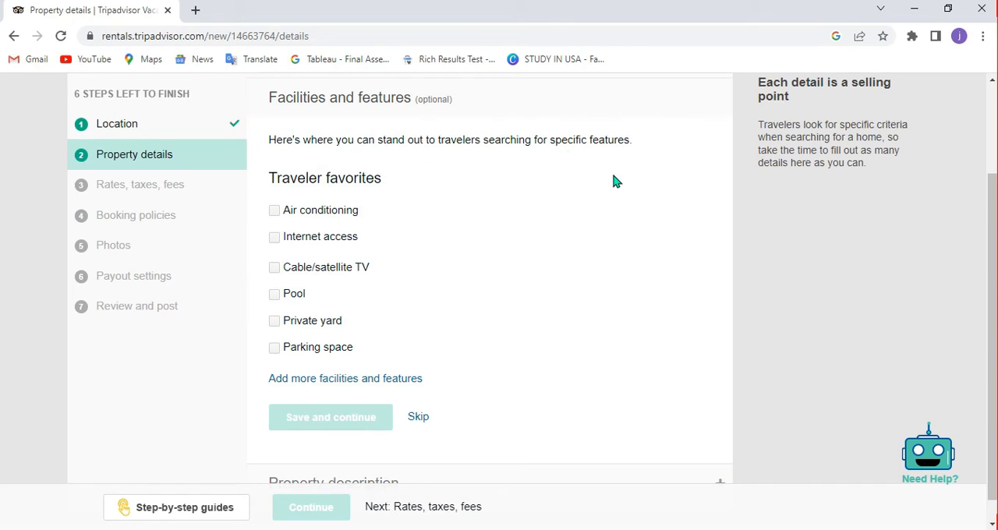
Mark the property as having air conditioning, internet access with Wi-Fi, and cable/satellite TV.
{"action": "left_click", "coordinate": [275, 212]}
{"action": "left_click", "coordinate": [275, 238]}
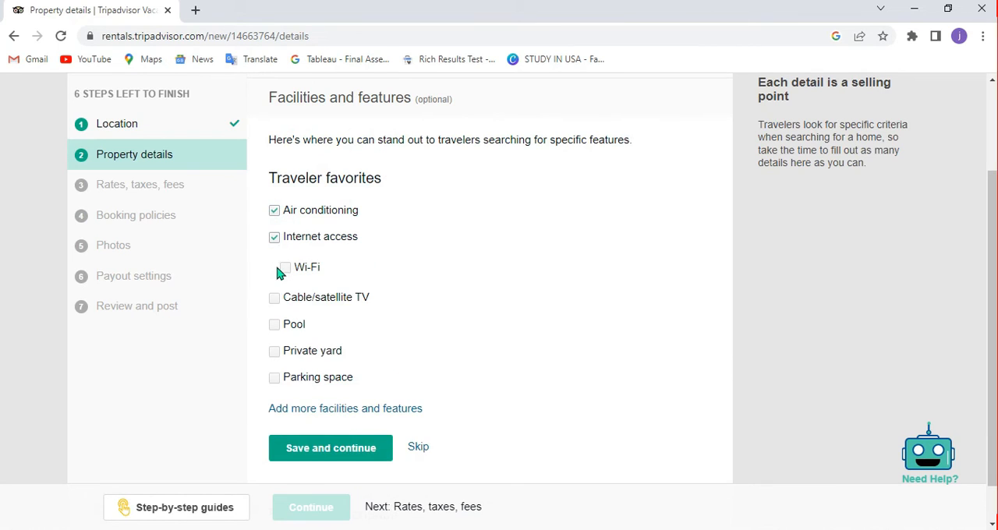
{"action": "left_click", "coordinate": [284, 269]}
{"action": "left_click", "coordinate": [274, 300]}
Add a pool with a private heated outdoor pool, an indoor pool and a children's pool, plus a private yard, and save the facilities.
{"action": "left_click", "coordinate": [274, 324]}
{"action": "left_click", "coordinate": [285, 357]}
{"action": "left_click", "coordinate": [285, 408]}
{"action": "left_click", "coordinate": [285, 436]}
{"action": "left_click", "coordinate": [274, 461]}
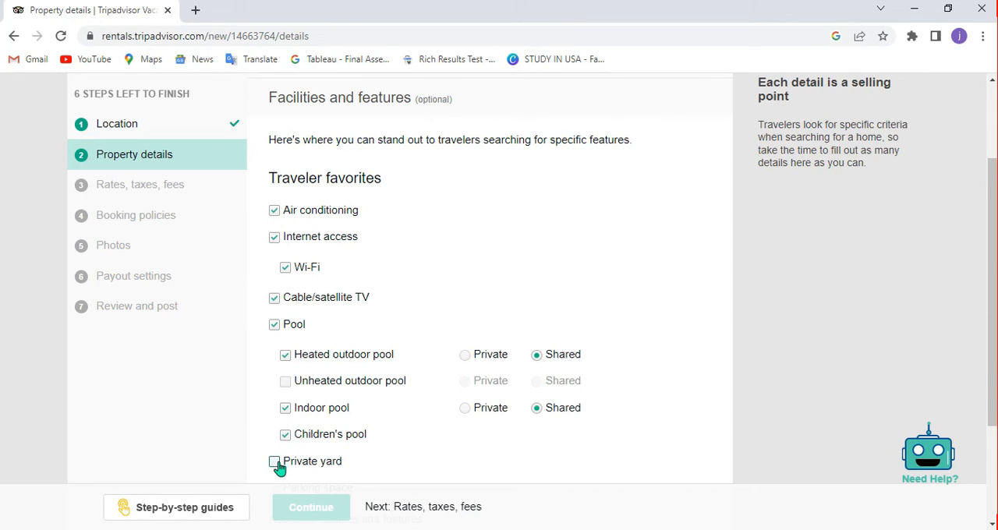
{"action": "left_click", "coordinate": [466, 356]}
{"action": "scroll", "coordinate": [991, 296], "scroll_direction": "down", "scroll_amount": 2}
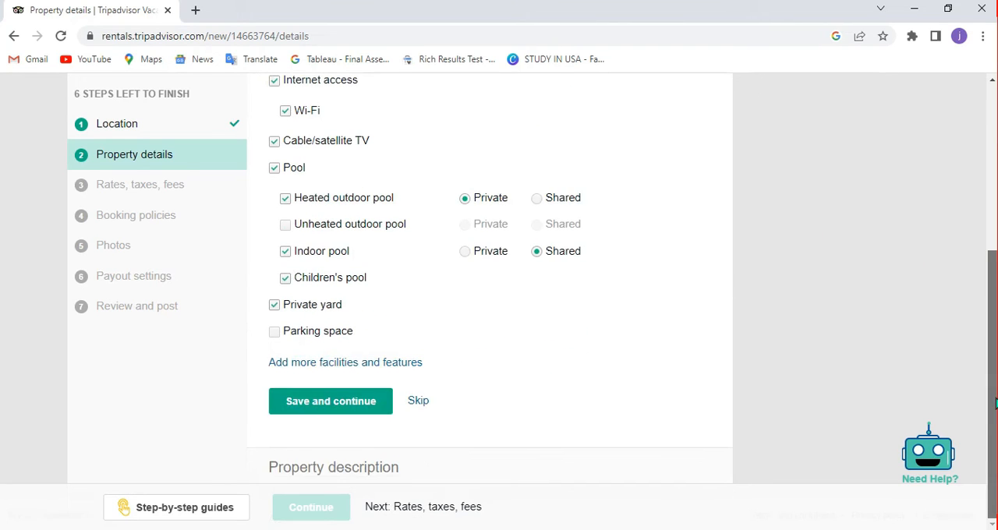
{"action": "left_click", "coordinate": [358, 409]}
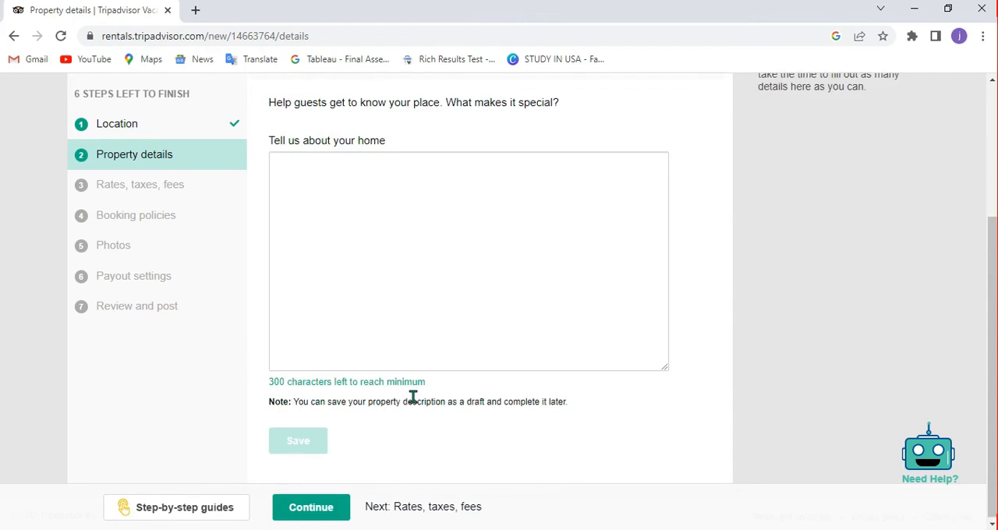
Describe the home as "EDI LTD, There we help everyone from various parts of the globe to find rent easily.", save it, and continue to the rates.
{"action": "left_click", "coordinate": [359, 259]}
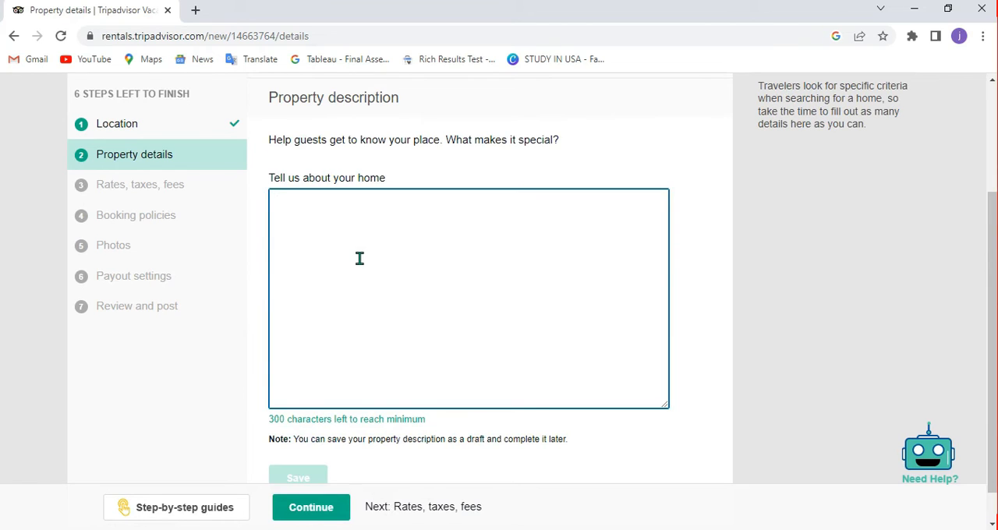
{"action": "type", "text": "EDI LT"}
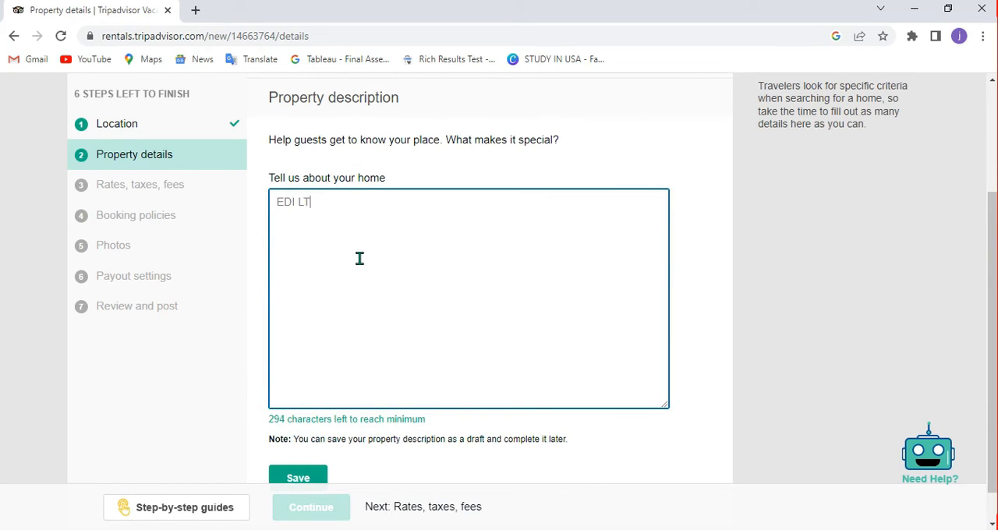
{"action": "type", "text": "D, THEE"}
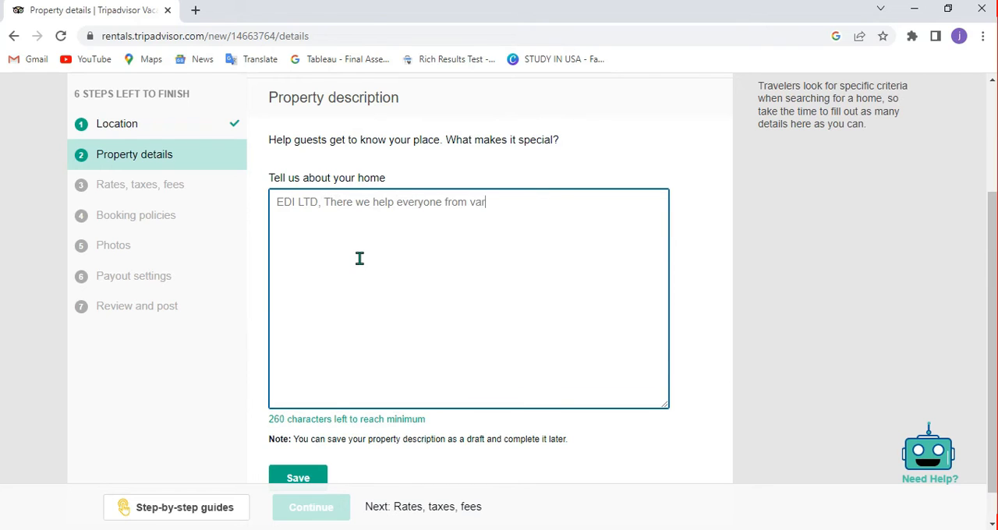
{"action": "type", "text": "s of the globe to find "}
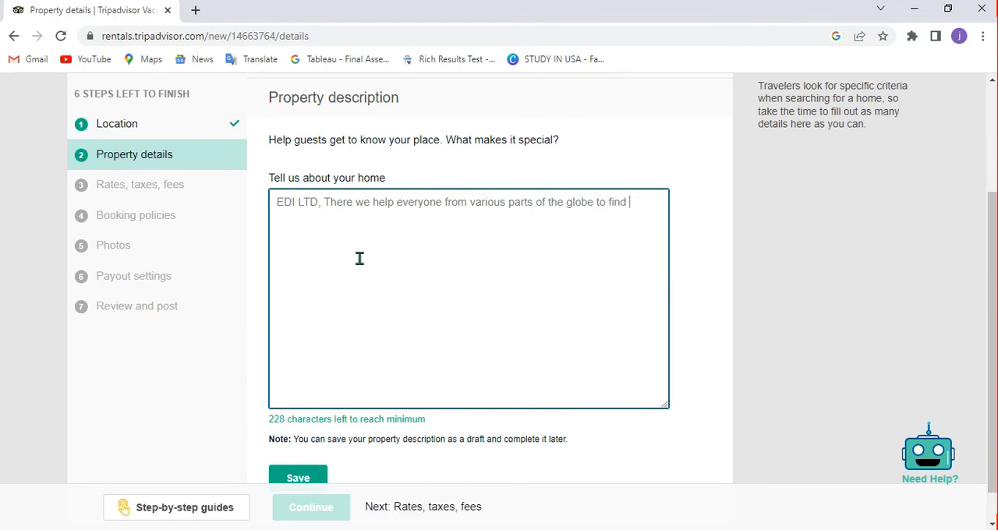
{"action": "type", "text": "rent easily."}
{"action": "scroll", "coordinate": [992, 343], "scroll_direction": "down", "scroll_amount": 1}
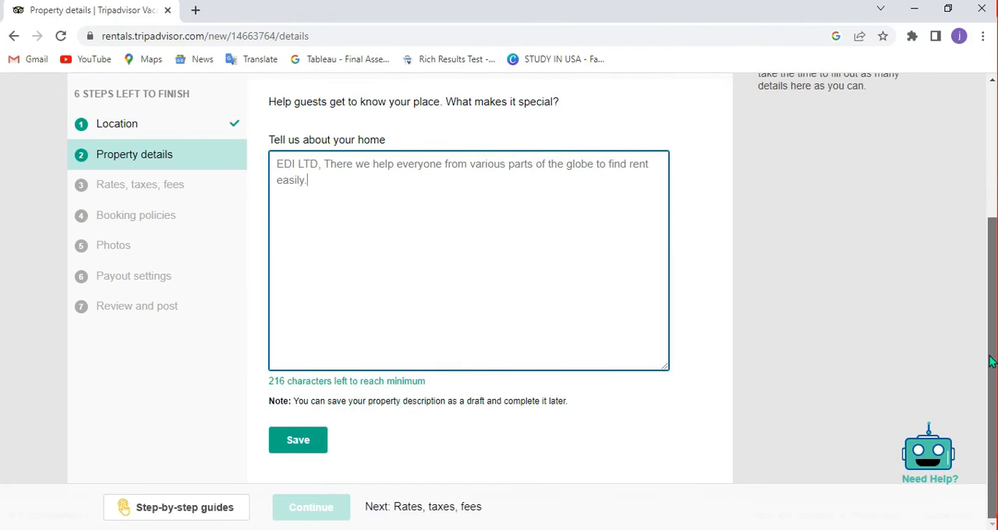
{"action": "left_click", "coordinate": [310, 445]}
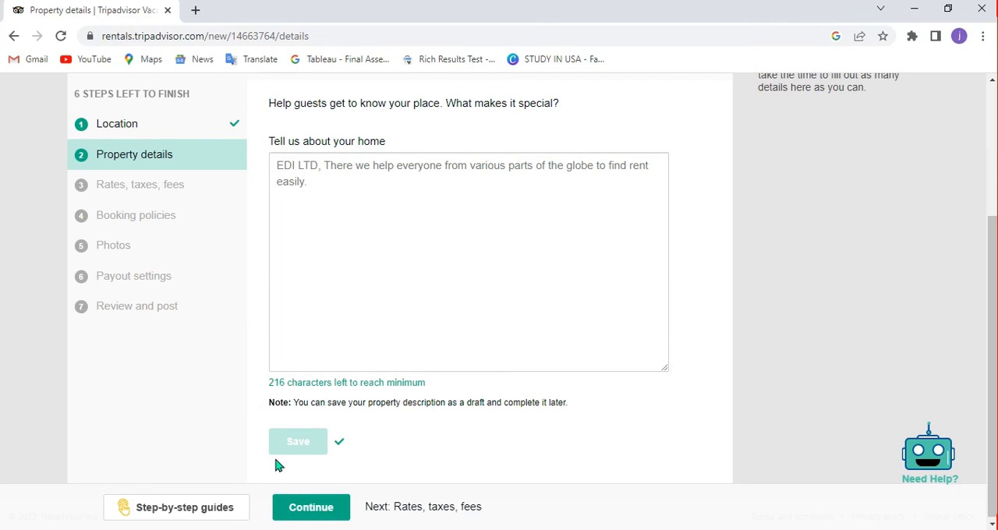
{"action": "left_click", "coordinate": [311, 508]}
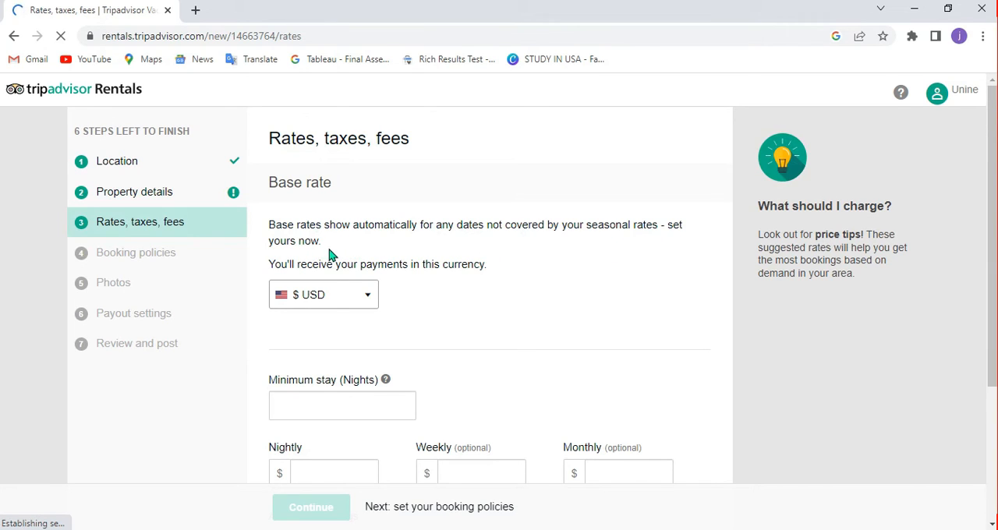
{"action": "left_click", "coordinate": [367, 307]}
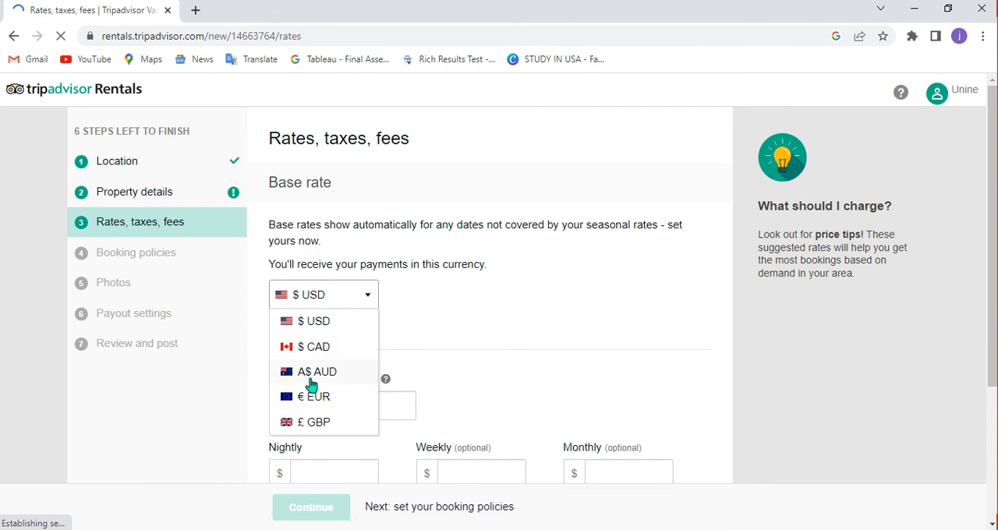
{"action": "left_click", "coordinate": [450, 389]}
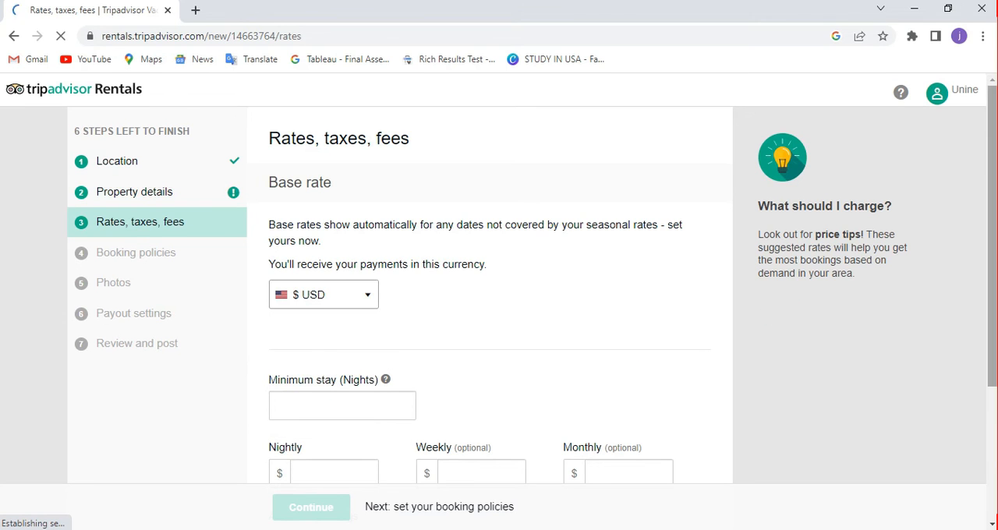
{"action": "scroll", "coordinate": [994, 267], "scroll_direction": "down", "scroll_amount": 1}
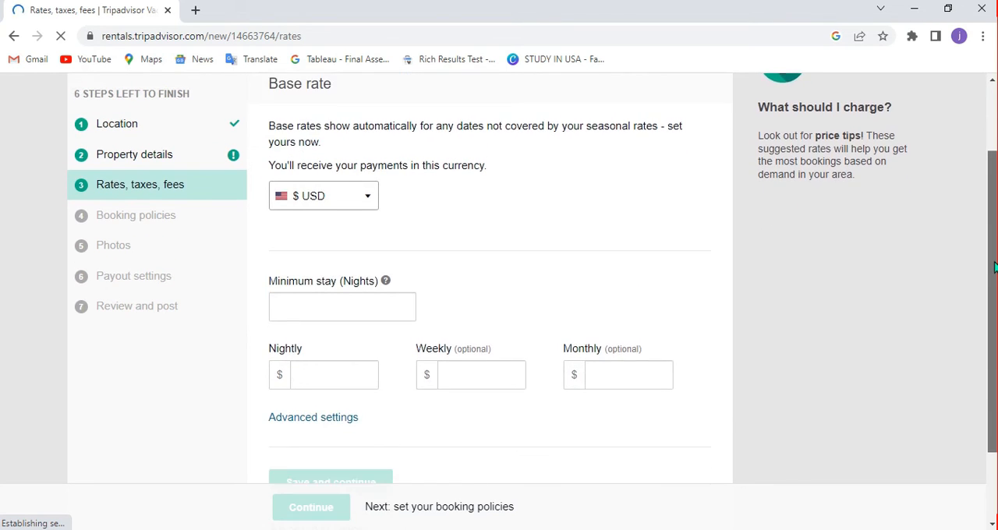
Set the base rate to a 2-night minimum stay and $150 nightly, save it, and skip the seasonal rates.
{"action": "left_click", "coordinate": [377, 287]}
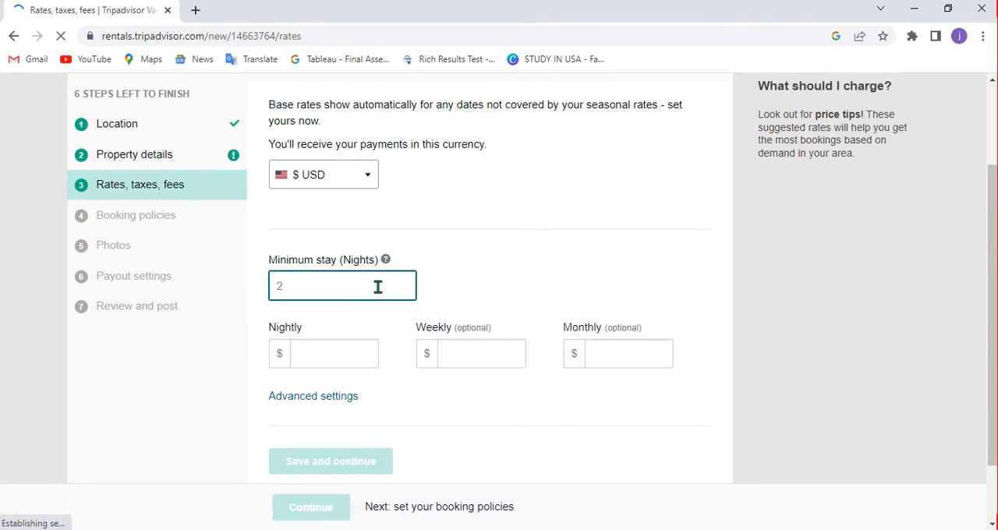
{"action": "left_click", "coordinate": [319, 357]}
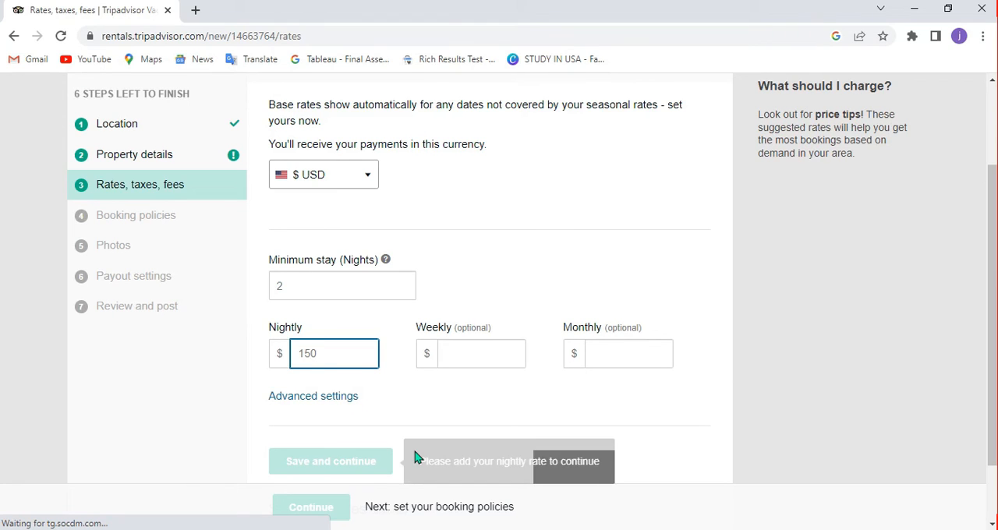
{"action": "left_click", "coordinate": [459, 351]}
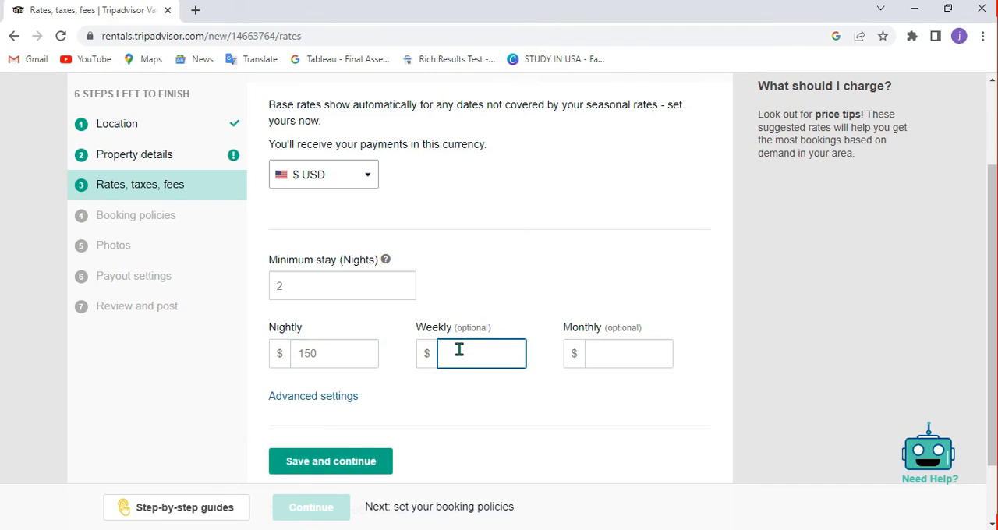
{"action": "left_click", "coordinate": [593, 351]}
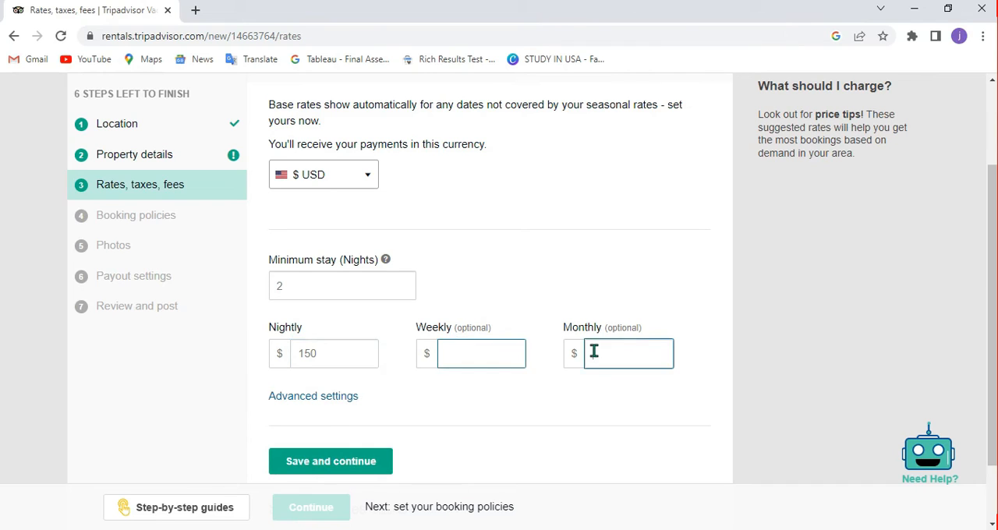
{"action": "left_click", "coordinate": [322, 464]}
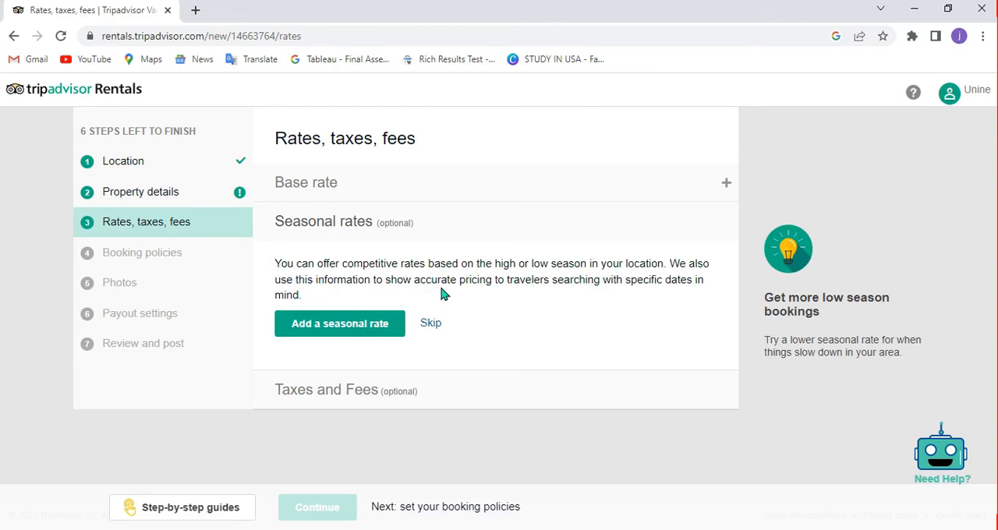
{"action": "left_click", "coordinate": [429, 324]}
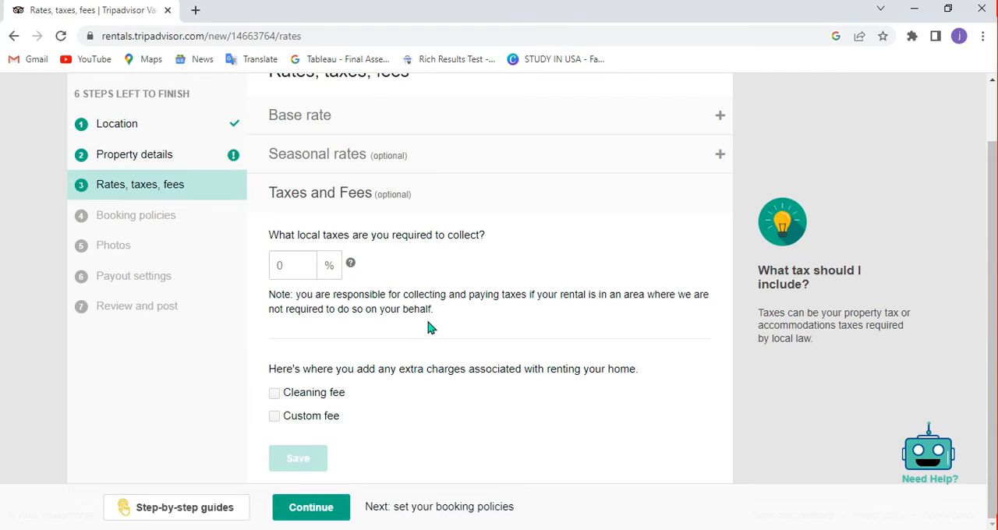
Set local taxes to 18% and add a $30 cleaning fee, save them, and continue to the booking policies.
{"action": "left_click", "coordinate": [286, 266]}
{"action": "type", "text": "10"}
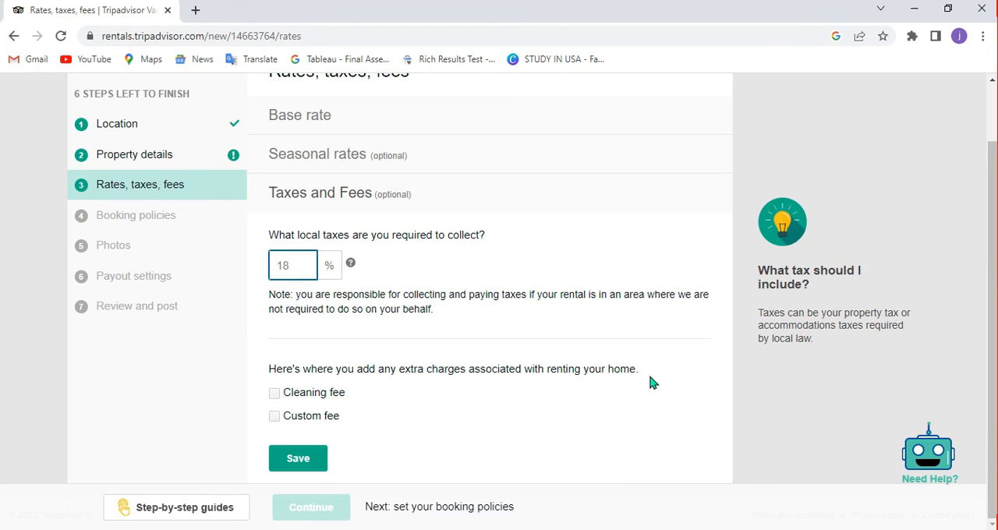
{"action": "left_click", "coordinate": [275, 394]}
{"action": "left_click", "coordinate": [337, 415]}
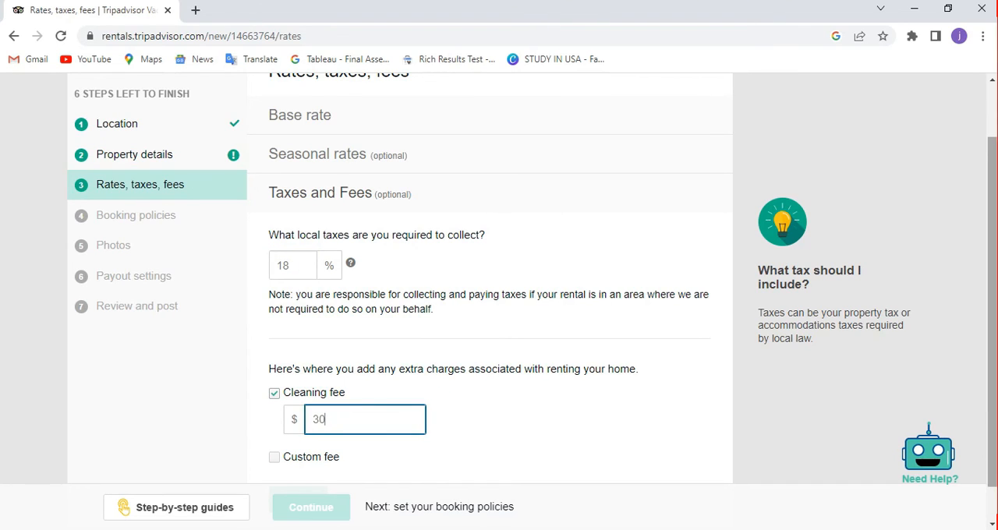
{"action": "scroll", "coordinate": [285, 446], "scroll_direction": "down", "scroll_amount": 1}
{"action": "left_click", "coordinate": [291, 459]}
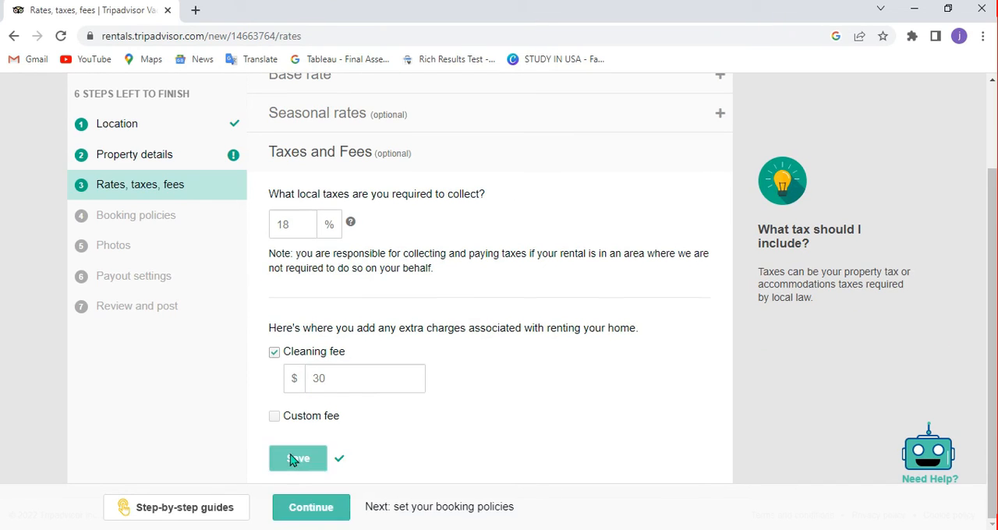
{"action": "left_click", "coordinate": [319, 514]}
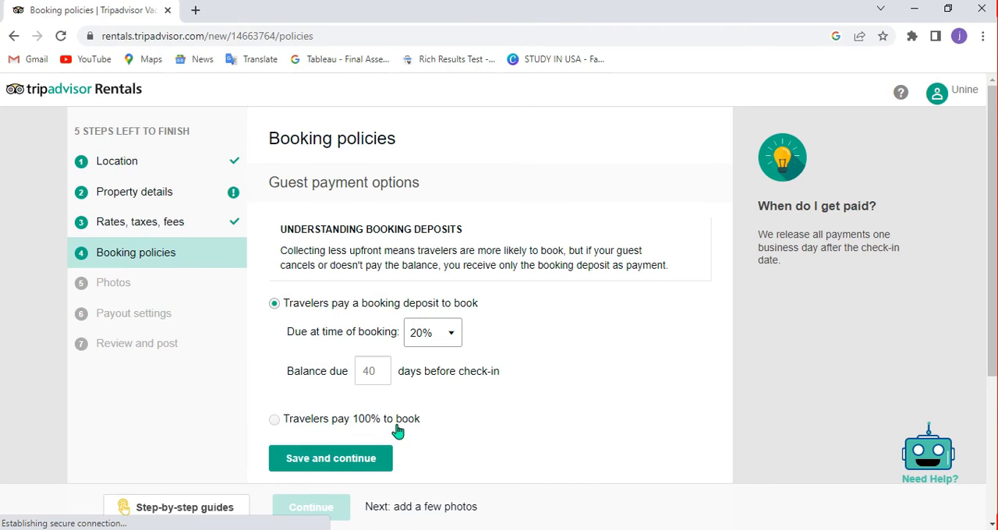
Save the 20% booking deposit with balance due 40 days before check-in, the Moderate cancellation policy and the standard rental agreement.
{"action": "scroll", "coordinate": [978, 373], "scroll_direction": "down", "scroll_amount": 3}
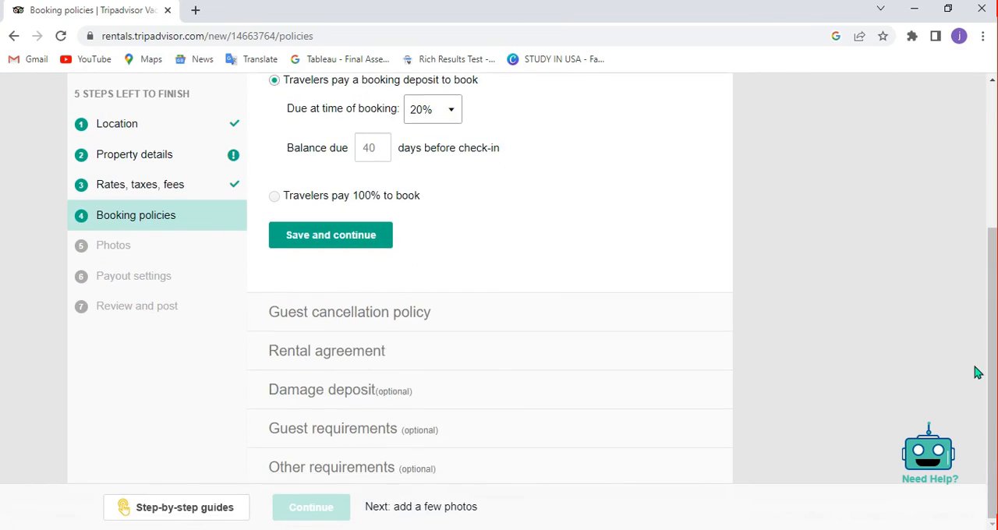
{"action": "left_click", "coordinate": [284, 245]}
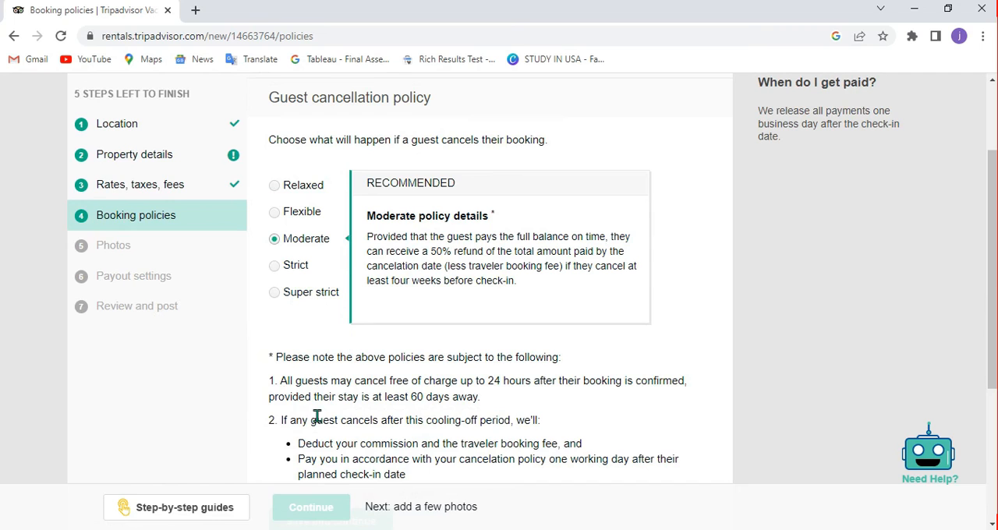
{"action": "left_click_drag", "start_coordinate": [992, 253], "coordinate": [992, 325]}
{"action": "left_click", "coordinate": [355, 392]}
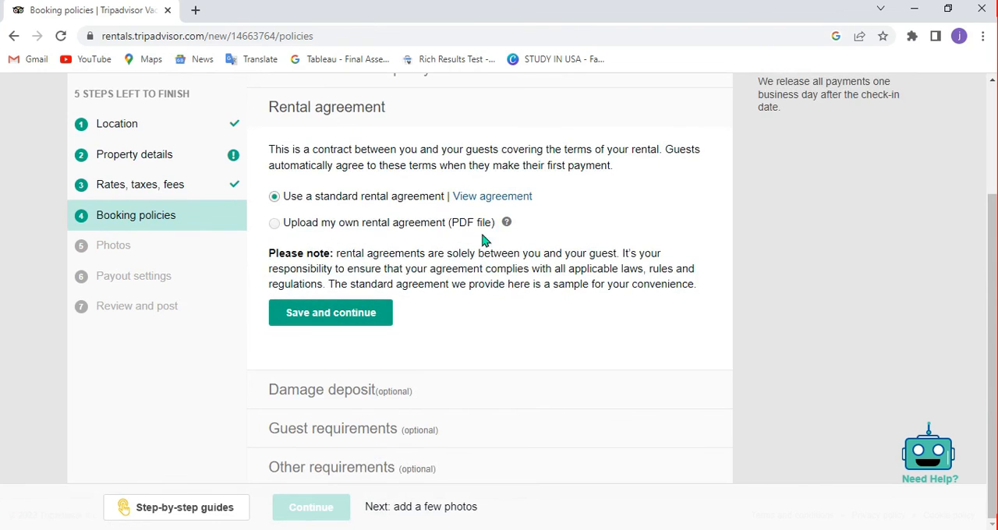
{"action": "left_click", "coordinate": [318, 316]}
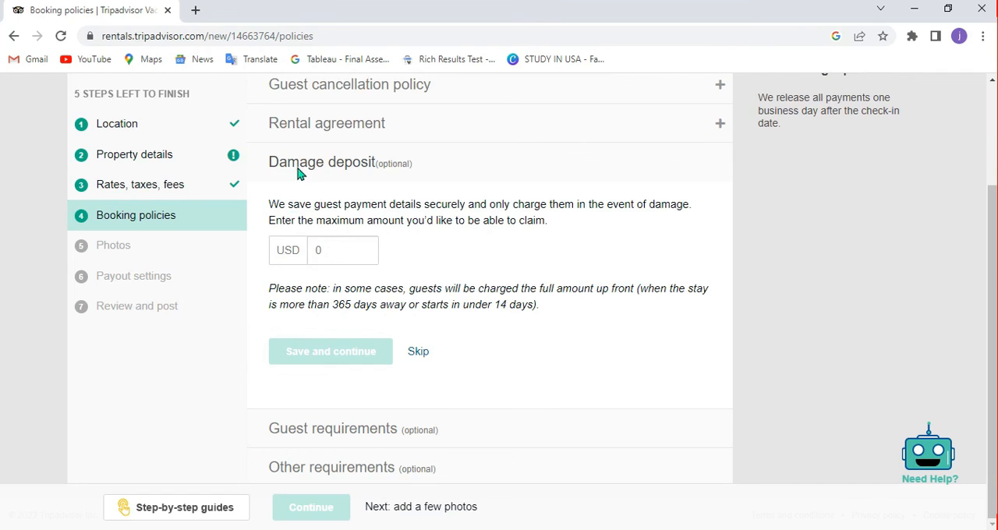
Clear the damage deposit amount and skip that section.
{"action": "left_click", "coordinate": [336, 249]}
{"action": "key", "text": "BackSpace"}
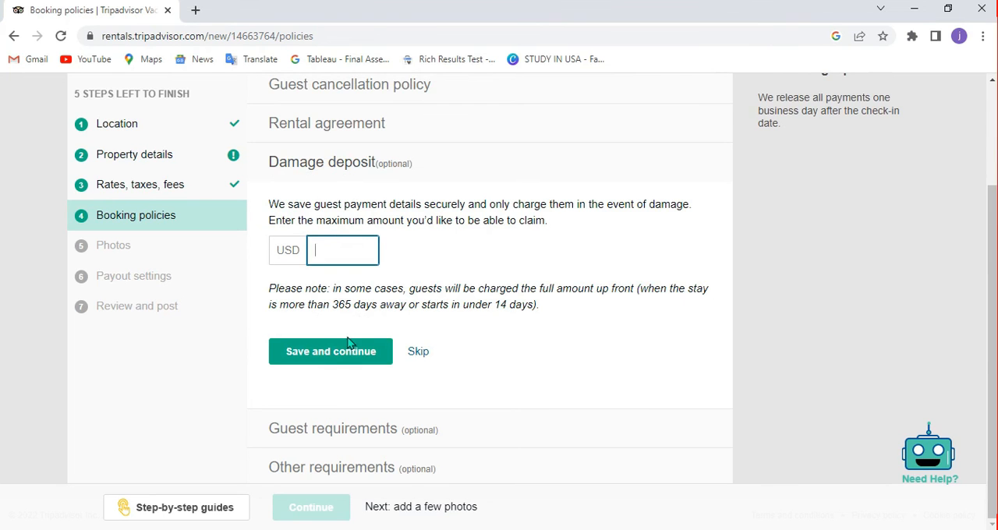
{"action": "left_click", "coordinate": [417, 353]}
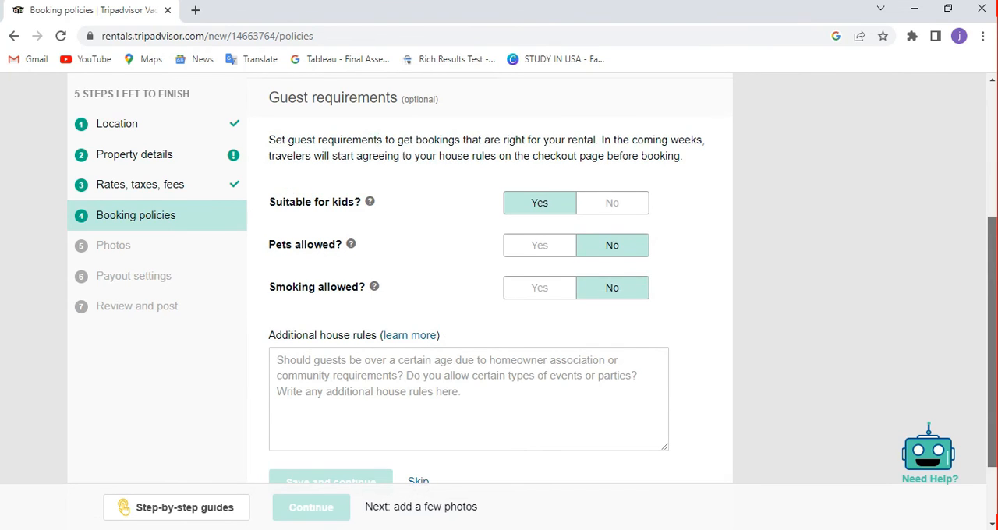
Enter "None" as the additional house rules and skip the guest requirements section.
{"action": "scroll", "coordinate": [992, 328], "scroll_direction": "down", "scroll_amount": 1}
{"action": "left_click", "coordinate": [508, 308]}
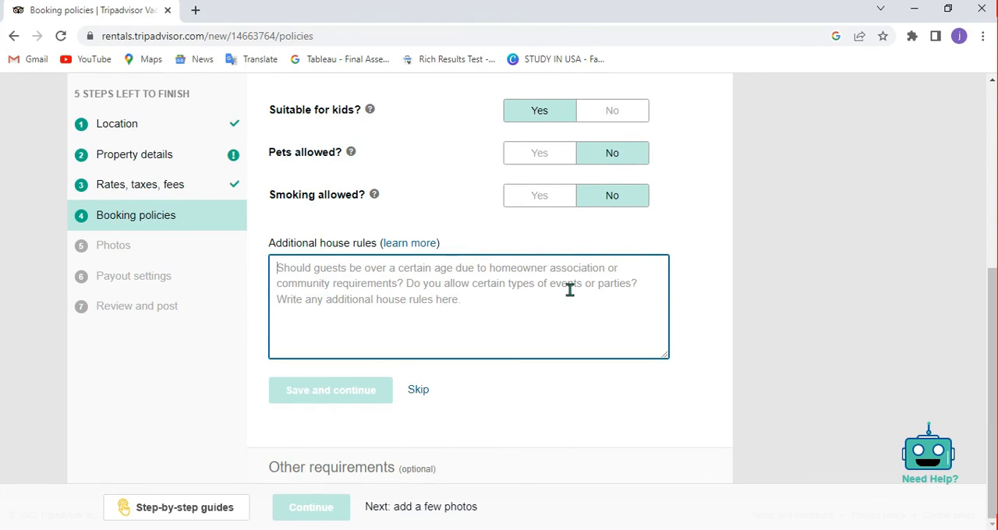
{"action": "left_click_drag", "start_coordinate": [991, 338], "coordinate": [977, 312]}
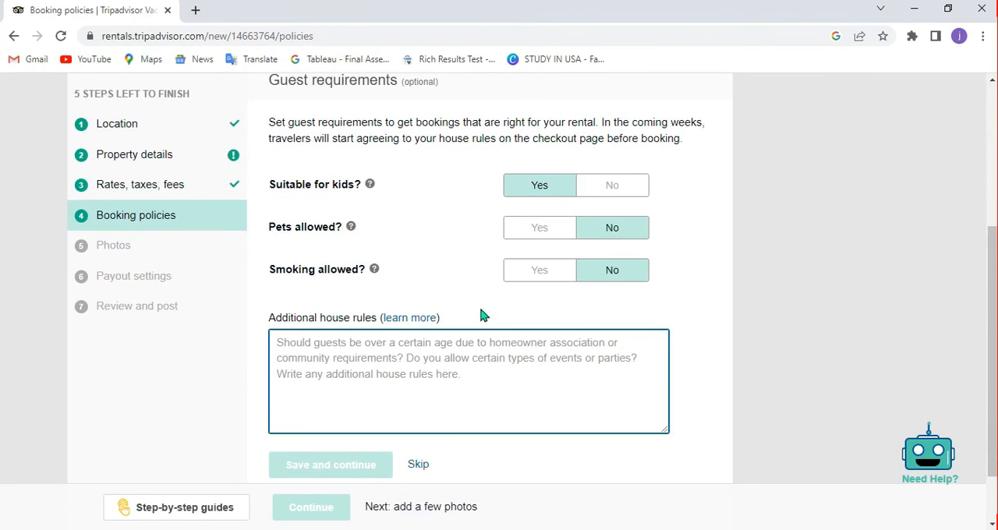
{"action": "type", "text": "Non"}
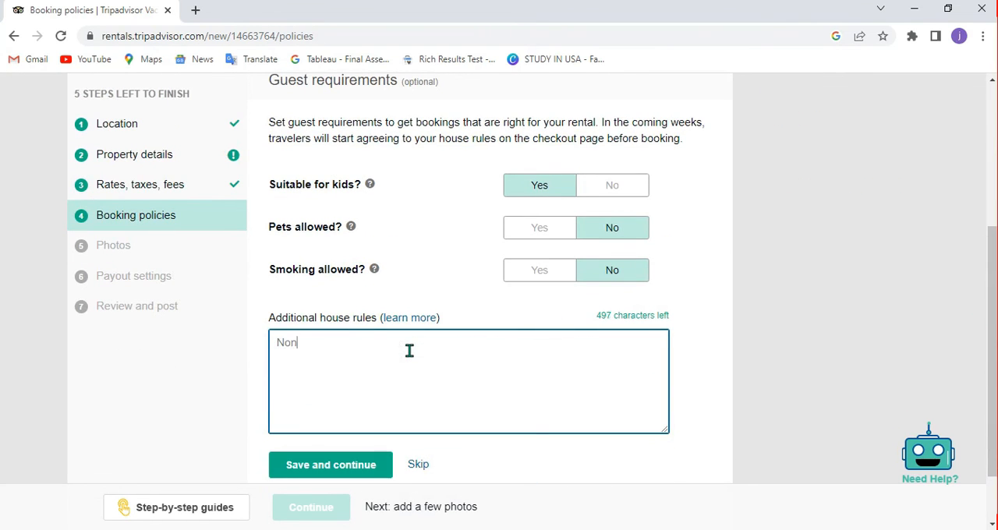
{"action": "type", "text": "e"}
{"action": "left_click", "coordinate": [418, 465]}
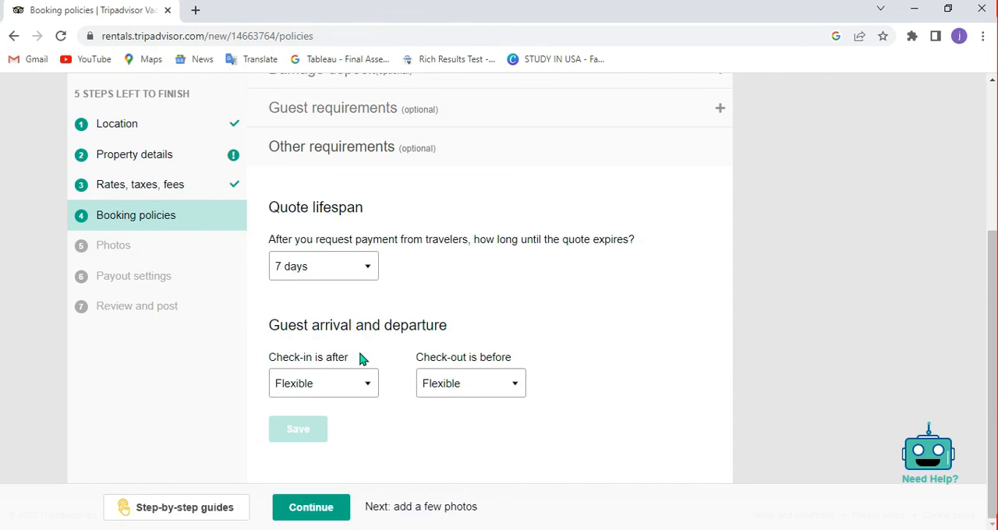
Set check-in after 7:00 AM and check-out before 3:00 AM, save the requirements, and continue to the photos.
{"action": "left_click", "coordinate": [350, 384]}
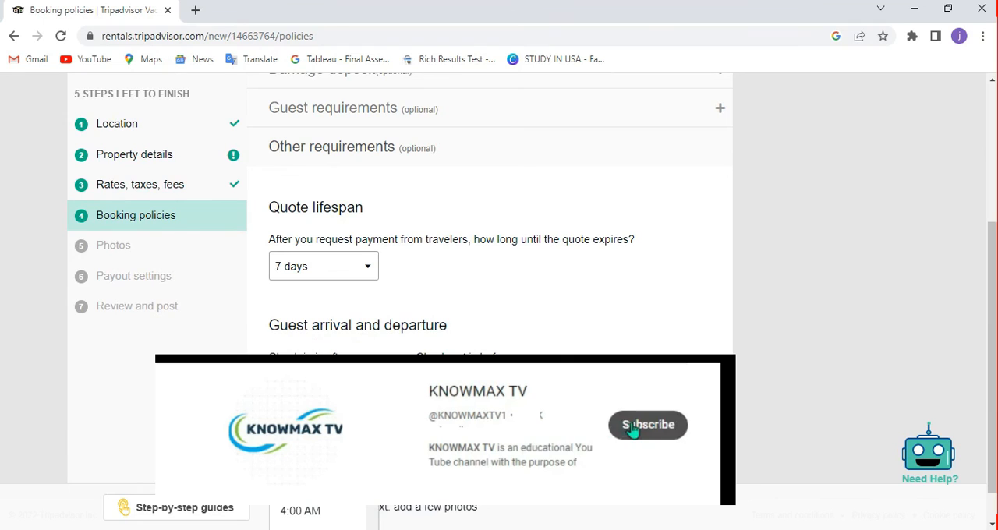
{"action": "scroll", "coordinate": [318, 452], "scroll_direction": "down", "scroll_amount": 2}
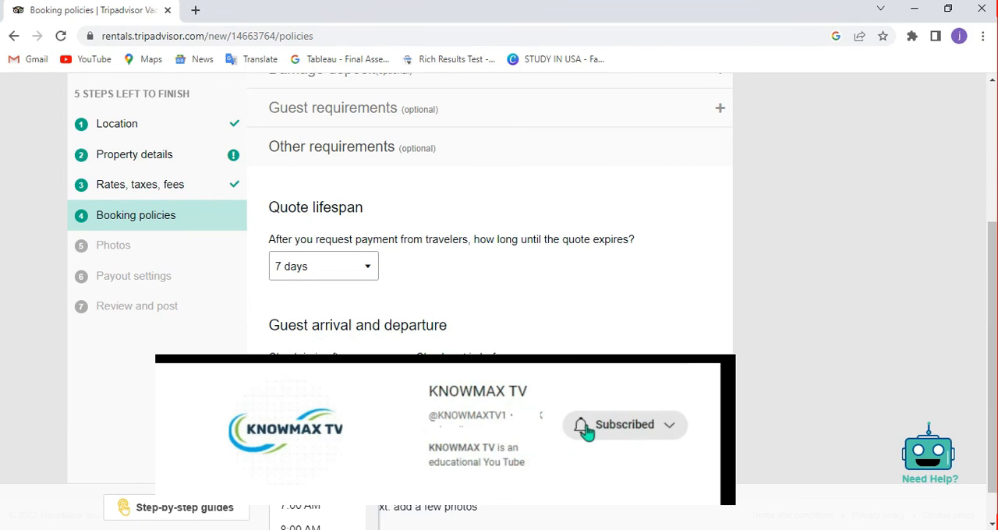
{"action": "left_click", "coordinate": [317, 460]}
{"action": "left_click", "coordinate": [471, 384]}
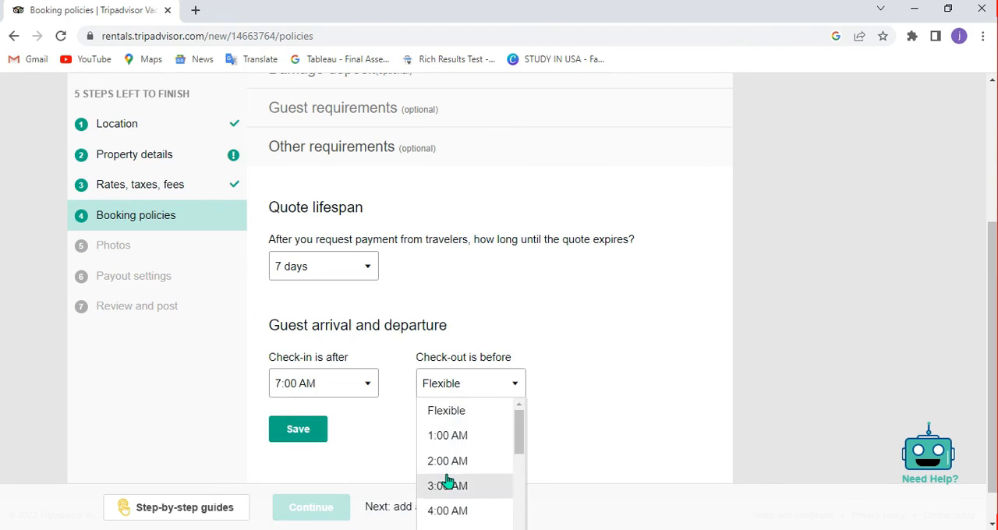
{"action": "left_click", "coordinate": [449, 481]}
{"action": "left_click", "coordinate": [283, 434]}
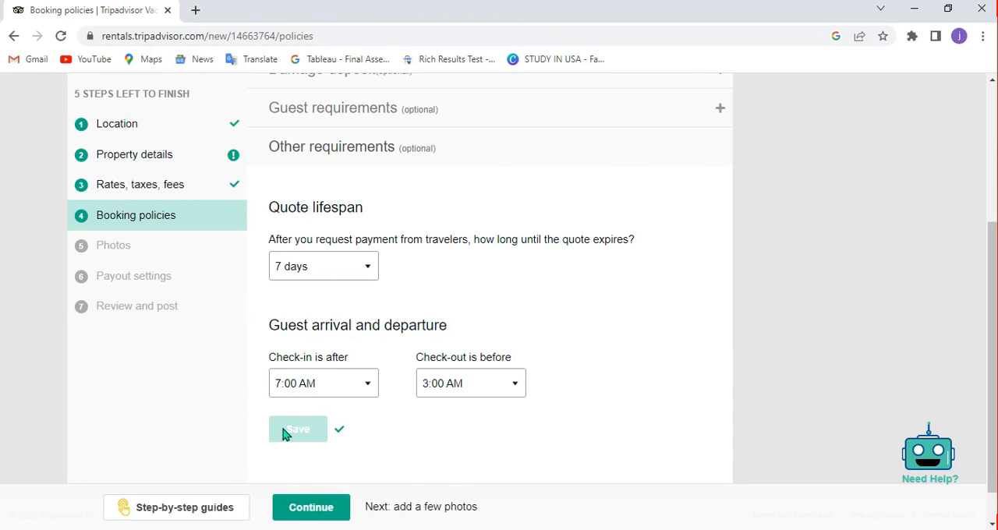
{"action": "left_click", "coordinate": [314, 507]}
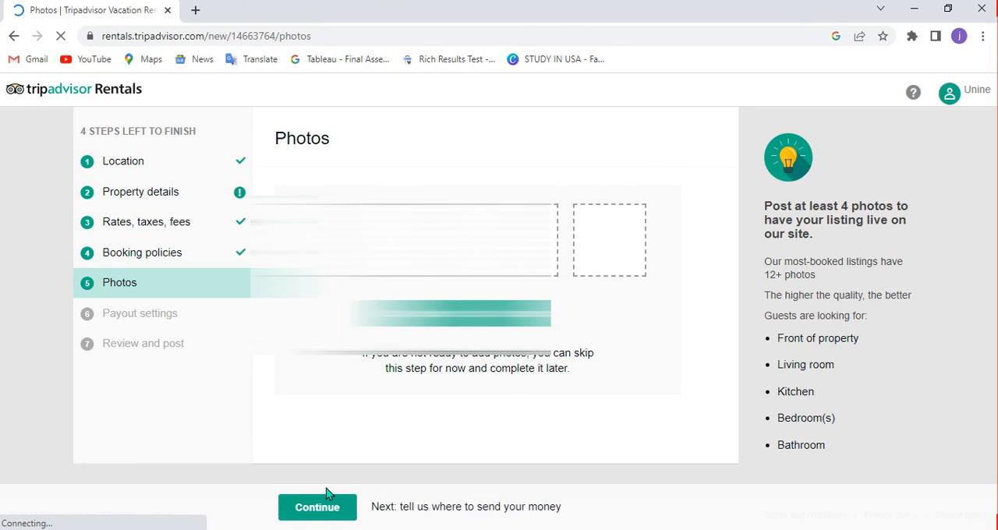
Proceed to the review and post page without adding photos, verifying the mobile number or entering payout details.
{"action": "left_click", "coordinate": [325, 509]}
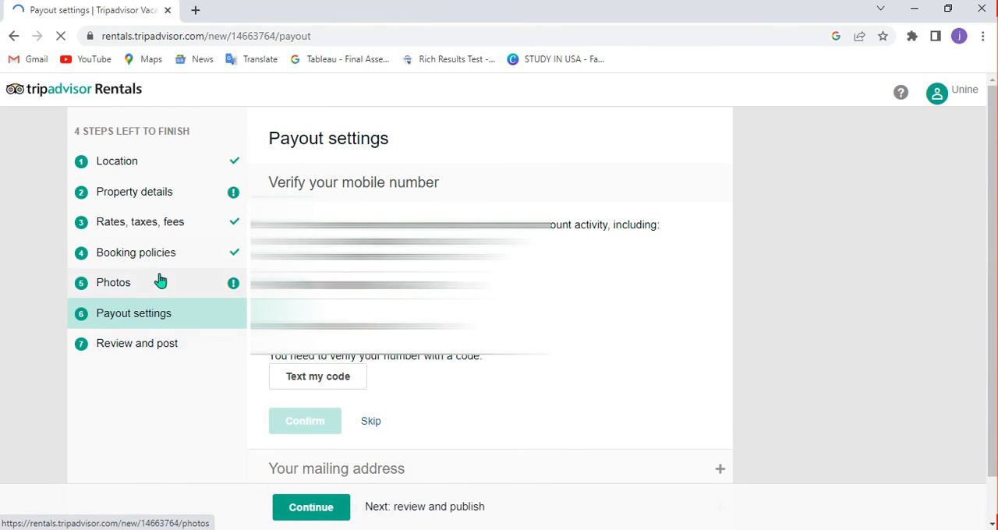
{"action": "left_click_drag", "start_coordinate": [992, 215], "coordinate": [993, 270]}
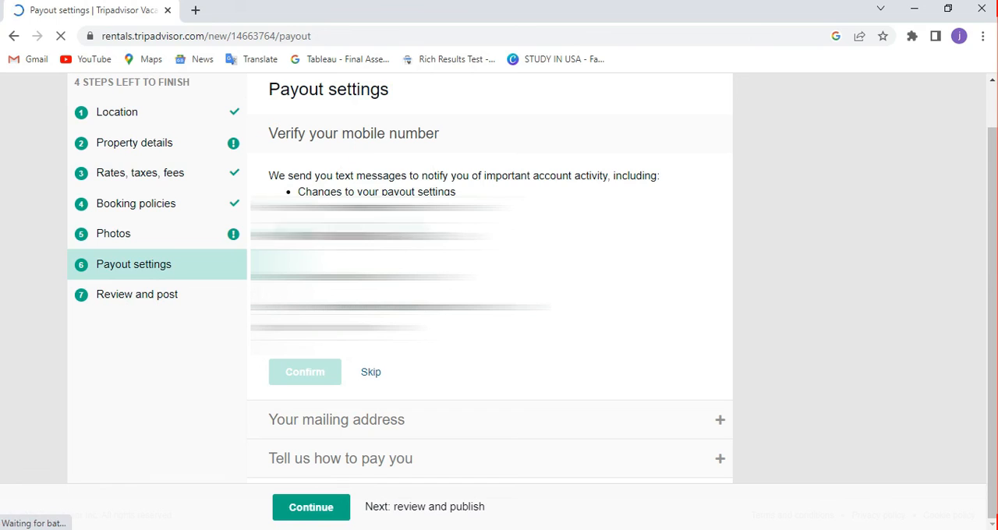
{"action": "left_click", "coordinate": [371, 374]}
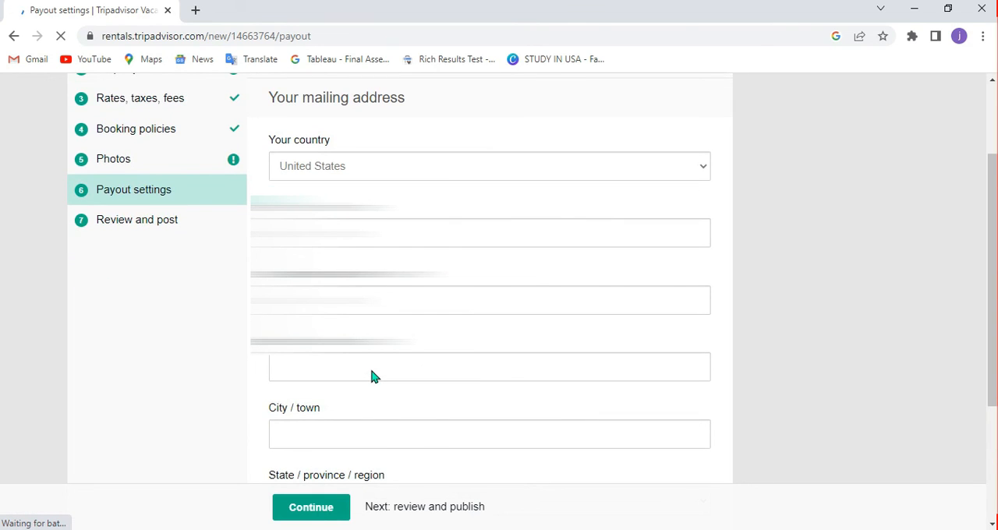
{"action": "left_click_drag", "start_coordinate": [993, 165], "coordinate": [346, 407]}
{"action": "left_click", "coordinate": [326, 508]}
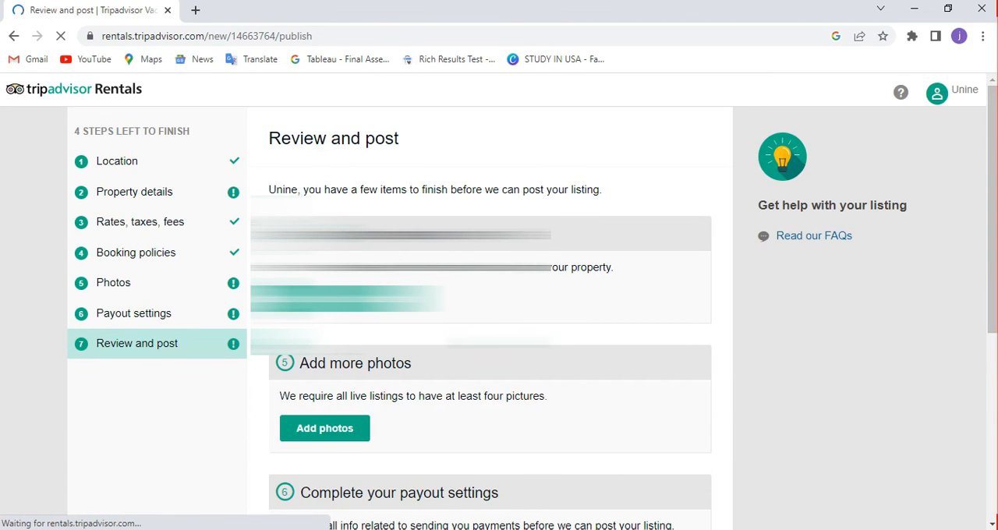
Review the outstanding property details, photos, payout settings and email verification items required before the listing can be posted.
{"action": "scroll", "coordinate": [996, 373], "scroll_direction": "down", "scroll_amount": 5}
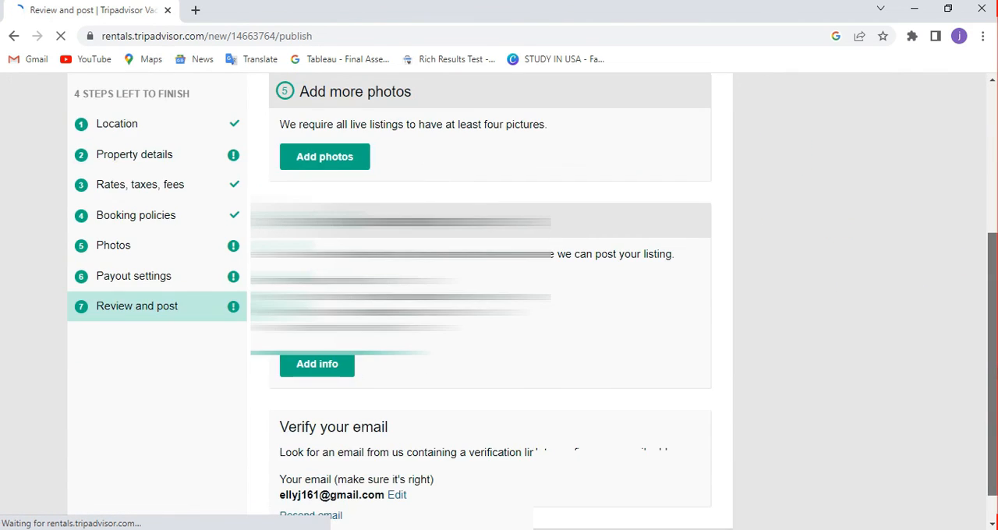
{"action": "scroll", "coordinate": [996, 373], "scroll_direction": "up", "scroll_amount": 5}
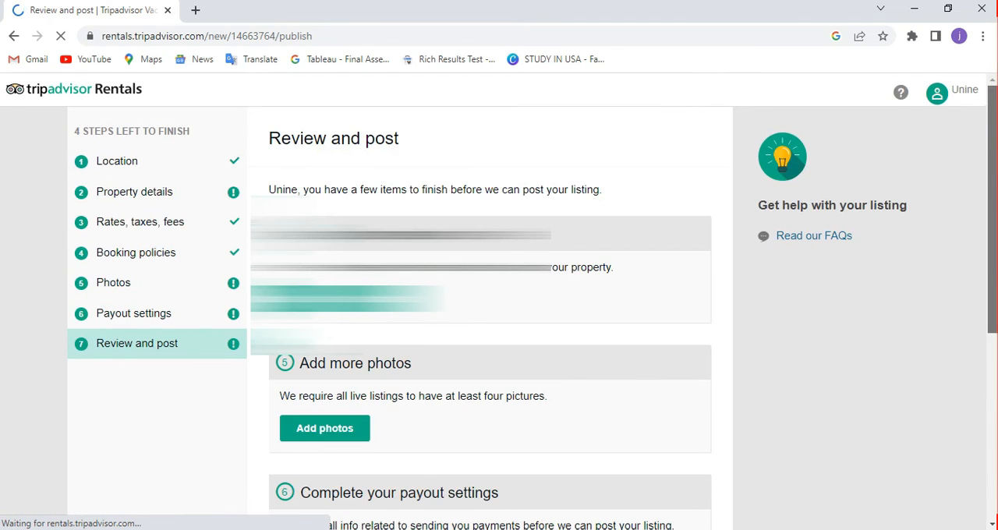
{"action": "scroll", "coordinate": [994, 301], "scroll_direction": "down", "scroll_amount": 5}
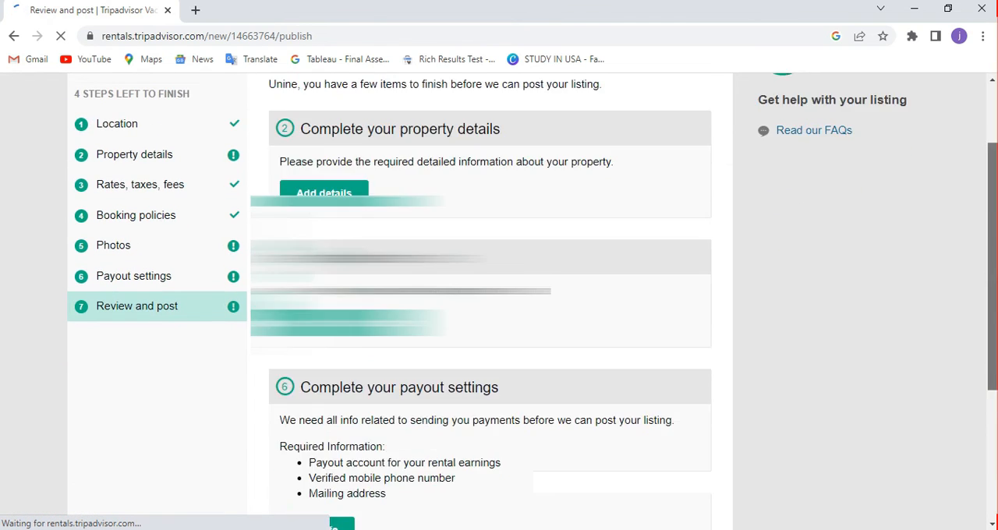
{"action": "scroll", "coordinate": [994, 301], "scroll_direction": "up", "scroll_amount": 5}
{"action": "scroll", "coordinate": [976, 270], "scroll_direction": "down", "scroll_amount": 3}
{"action": "scroll", "coordinate": [967, 351], "scroll_direction": "down", "scroll_amount": 2}
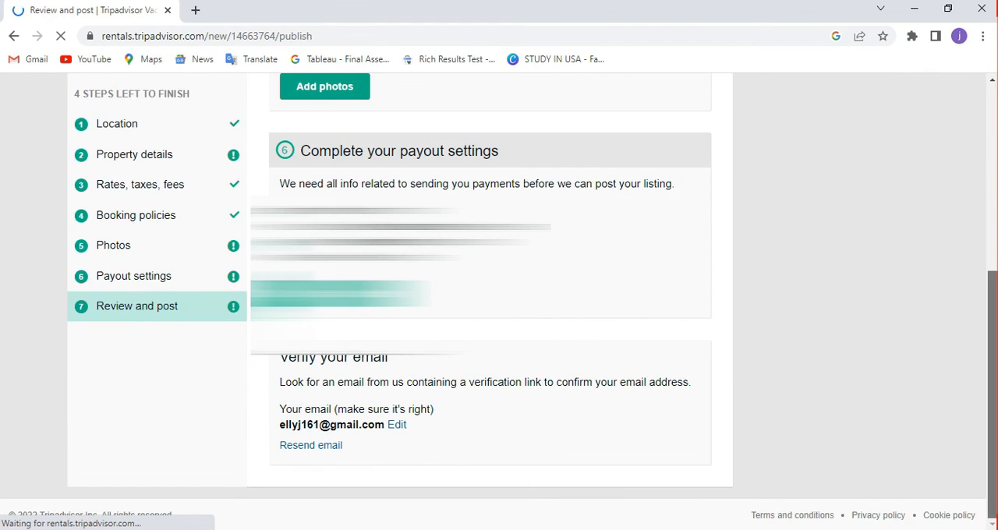
{"action": "scroll", "coordinate": [995, 116], "scroll_direction": "up", "scroll_amount": 4}
{"action": "left_click_drag", "start_coordinate": [996, 116], "coordinate": [996, 101]}
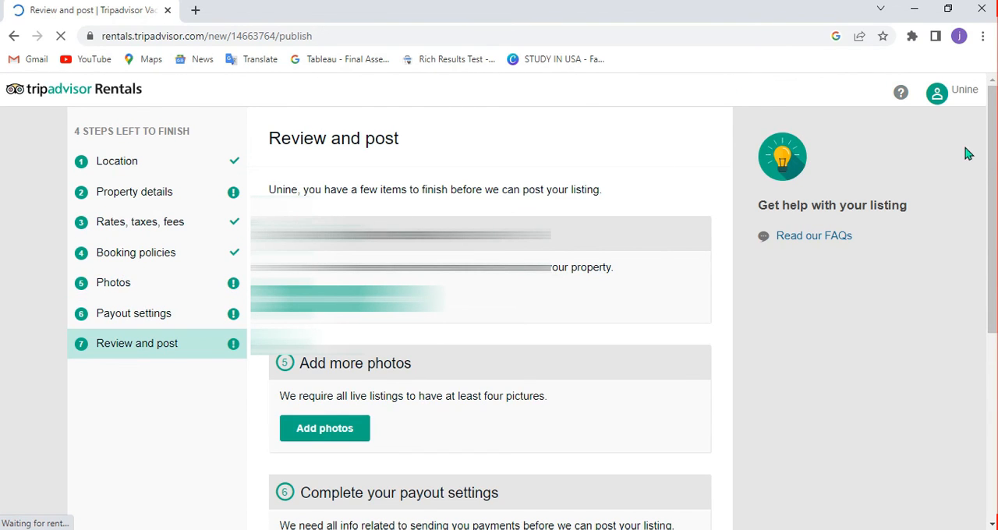
{"action": "scroll", "coordinate": [989, 394], "scroll_direction": "down", "scroll_amount": 4}
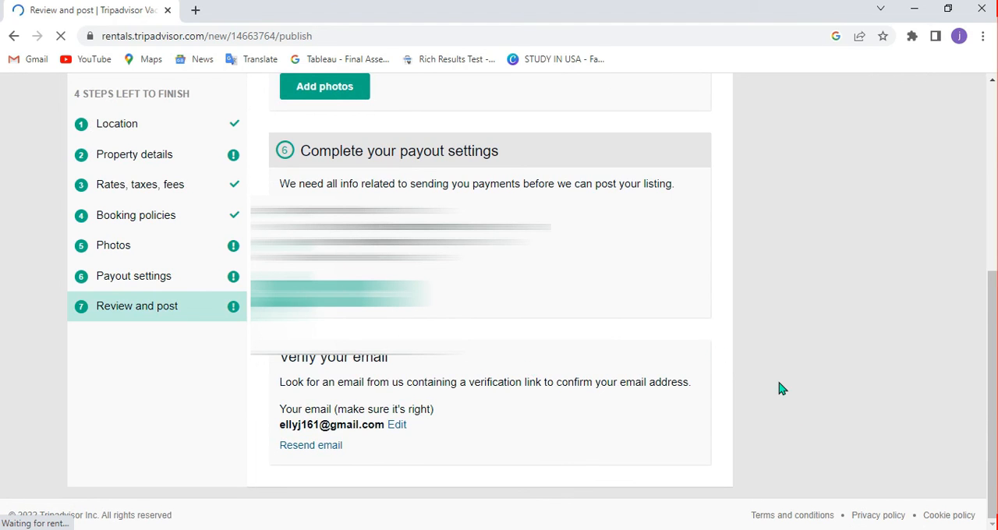
{"action": "left_click_drag", "start_coordinate": [991, 340], "coordinate": [992, 40]}
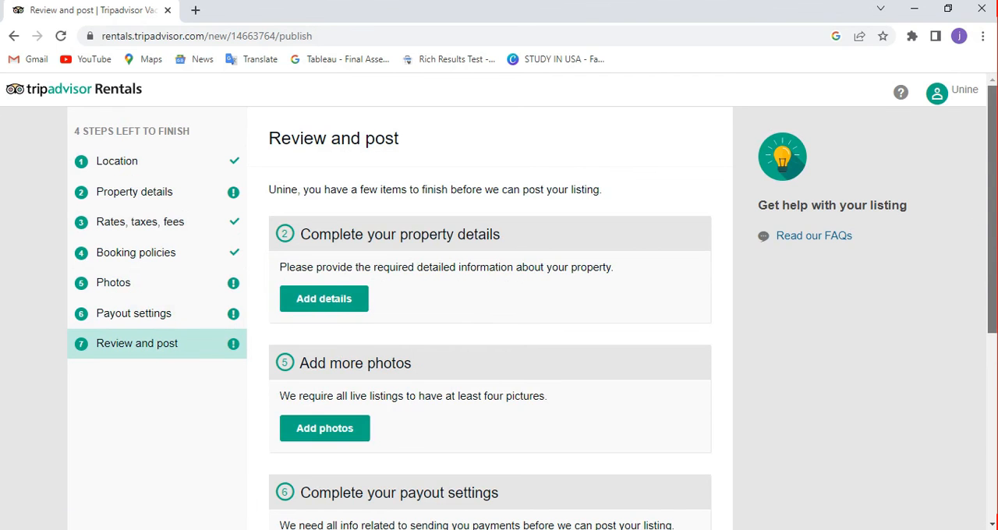
{"action": "scroll", "coordinate": [490, 312], "scroll_direction": "down", "scroll_amount": 5}
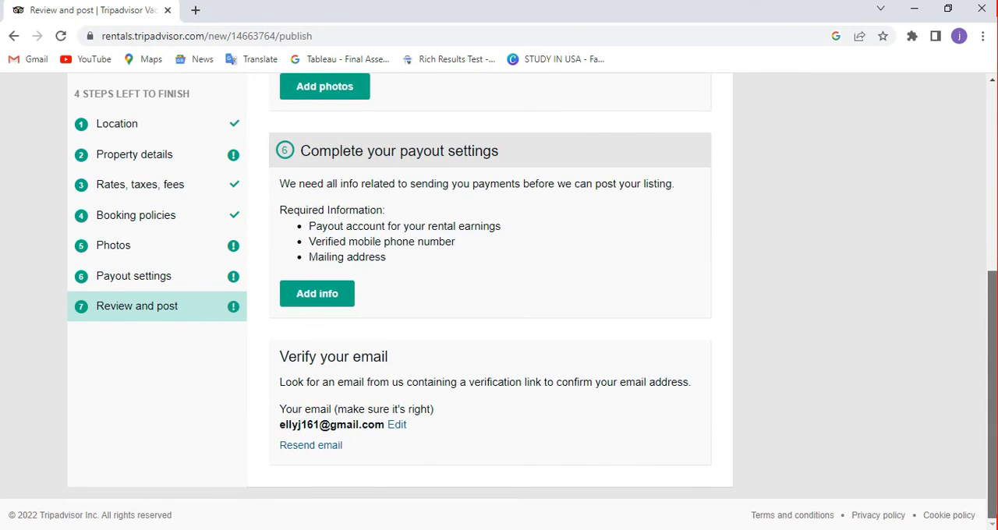